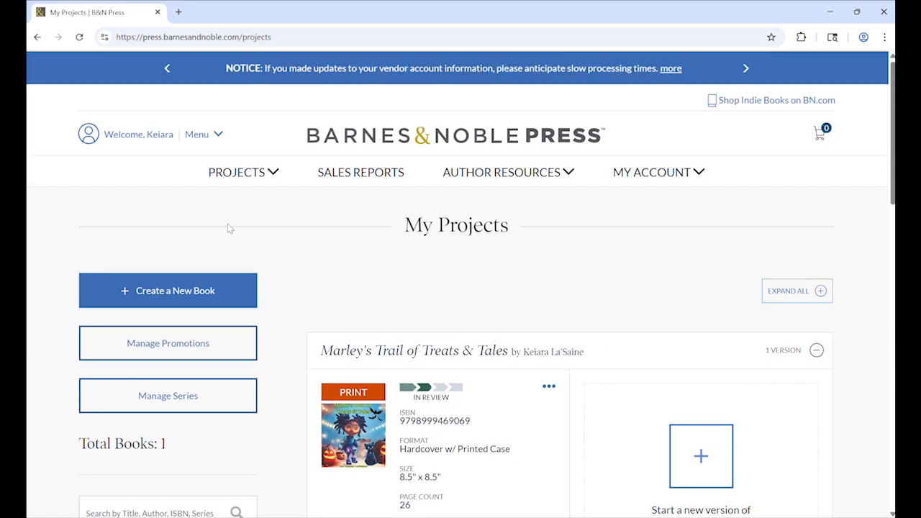
Step: Start a new print book project and give it the title "yahoo"
{"action": "left_click", "coordinate": [193, 289]}
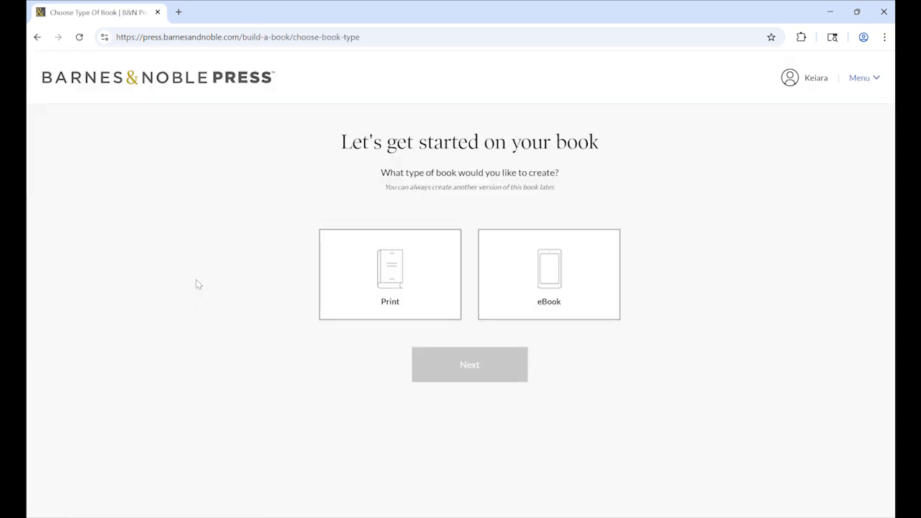
{"action": "left_click", "coordinate": [347, 292]}
{"action": "left_click", "coordinate": [448, 383]}
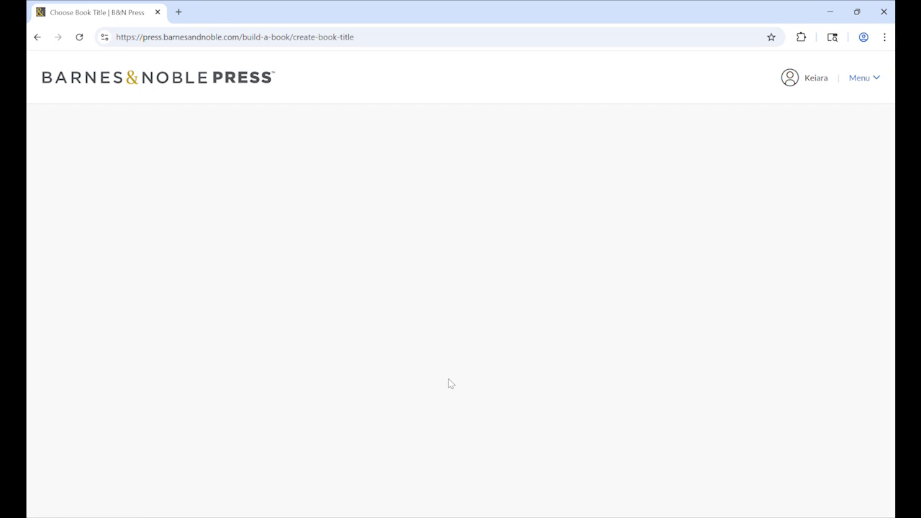
{"action": "left_click", "coordinate": [510, 224]}
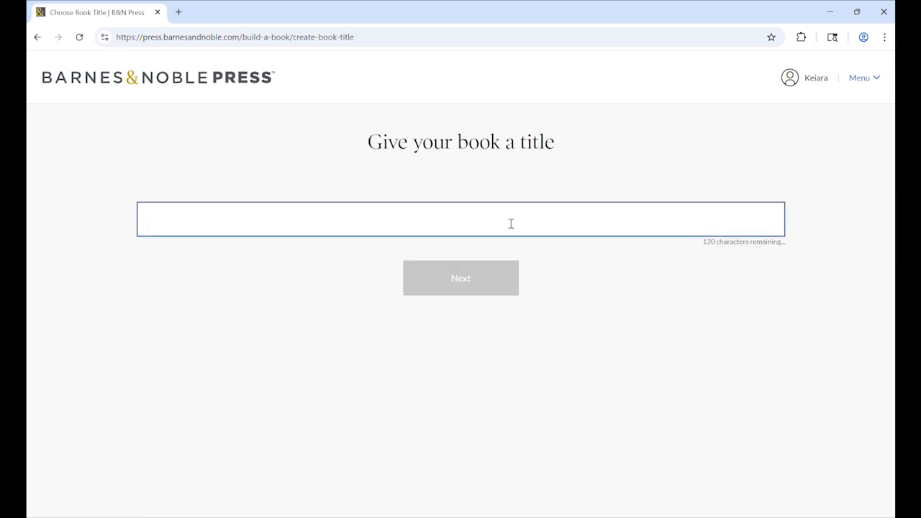
{"action": "type", "text": "ya"}
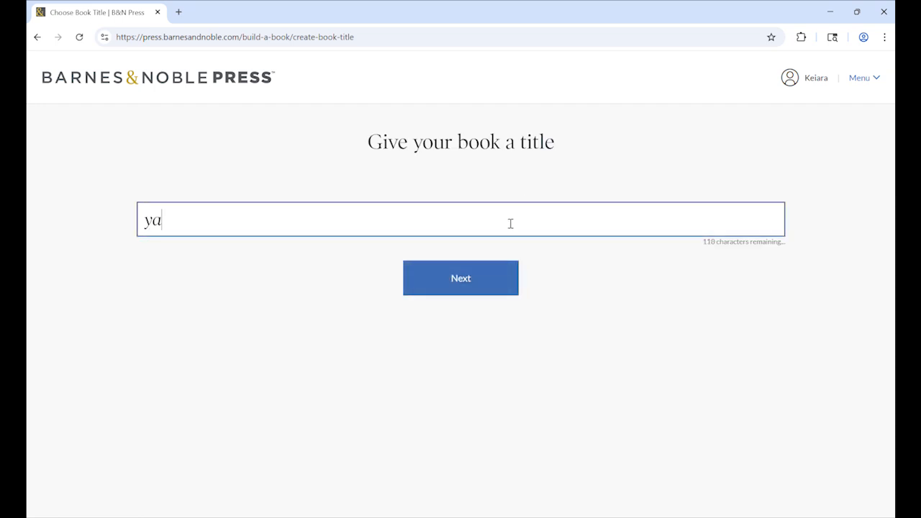
{"action": "type", "text": "hoo"}
{"action": "left_click", "coordinate": [503, 277]}
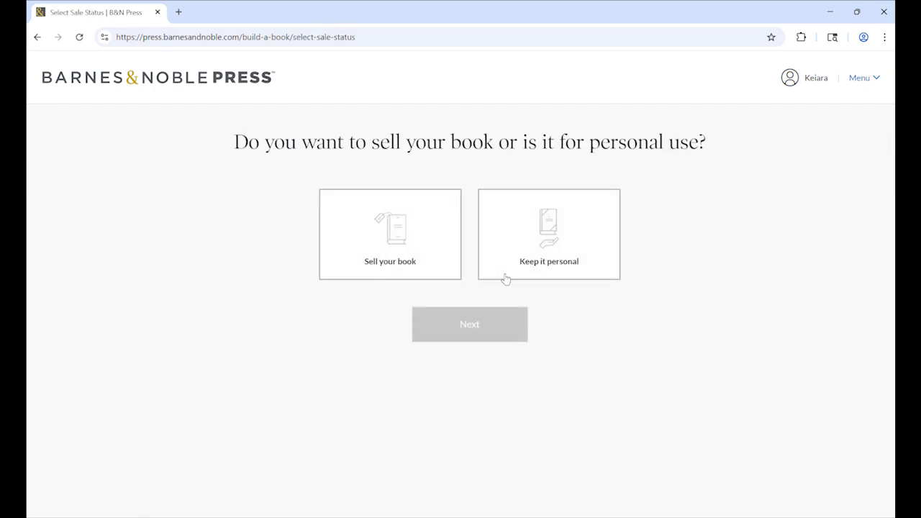
Step: Set the book up for sale and not as a pre-order
{"action": "left_click", "coordinate": [385, 257]}
{"action": "left_click", "coordinate": [446, 325]}
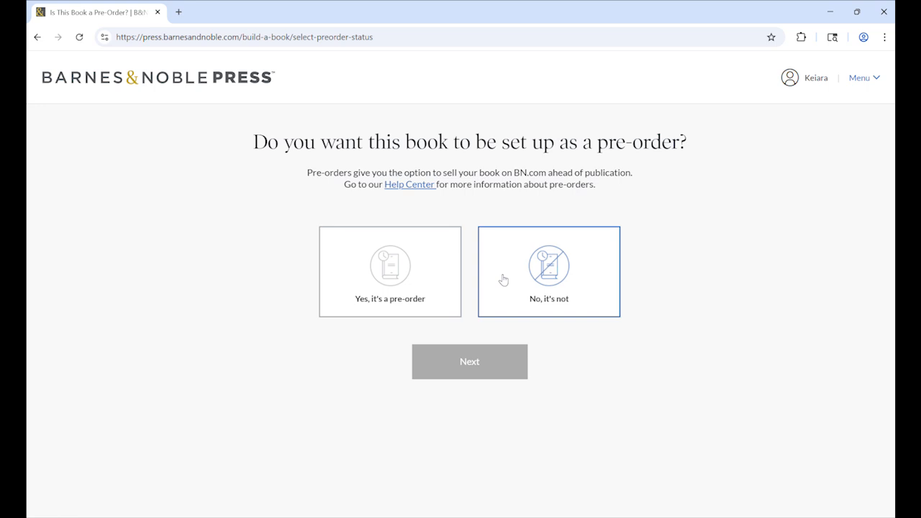
{"action": "left_click", "coordinate": [472, 361]}
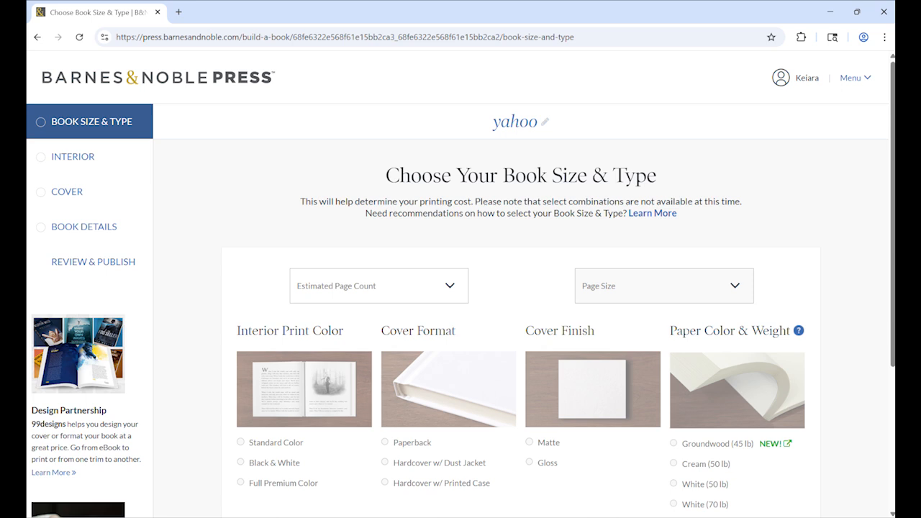
Step: Set the estimated page count to 18 - 50 and the page size to 8.5" x 8.5"
{"action": "scroll", "coordinate": [522, 288], "scroll_direction": "down", "scroll_amount": 2}
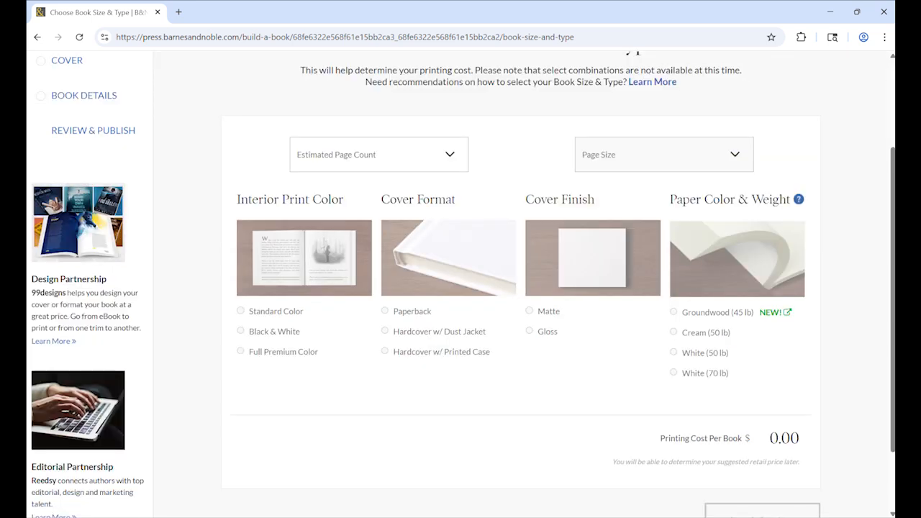
{"action": "left_click", "coordinate": [391, 161]}
{"action": "left_click", "coordinate": [373, 196]}
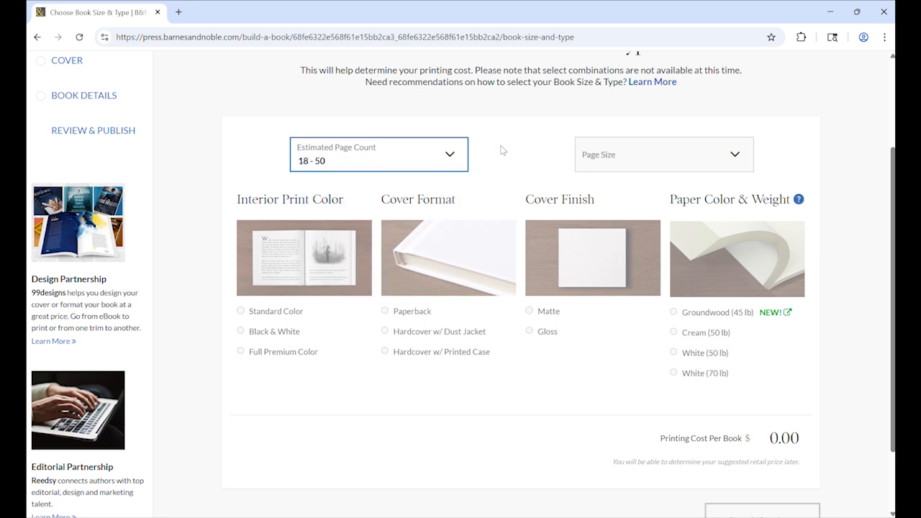
{"action": "left_click", "coordinate": [608, 157]}
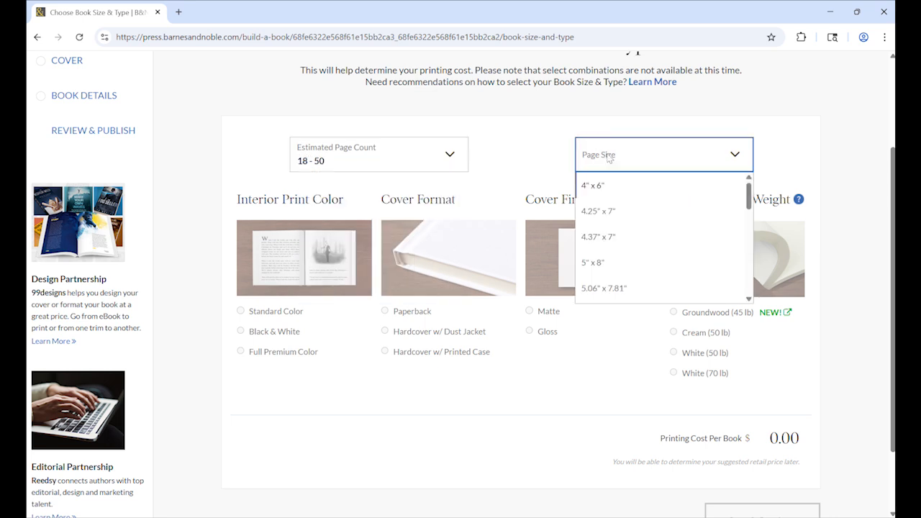
{"action": "left_click", "coordinate": [431, 164]}
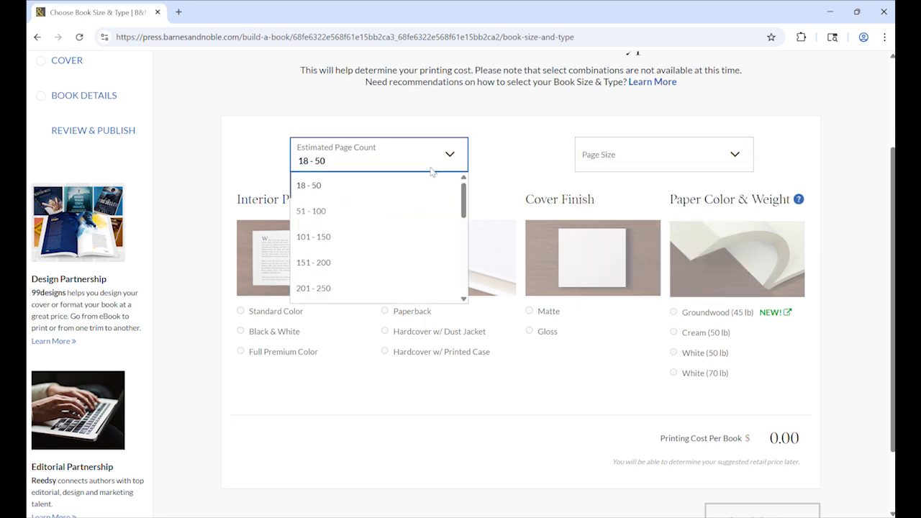
{"action": "left_click", "coordinate": [588, 160]}
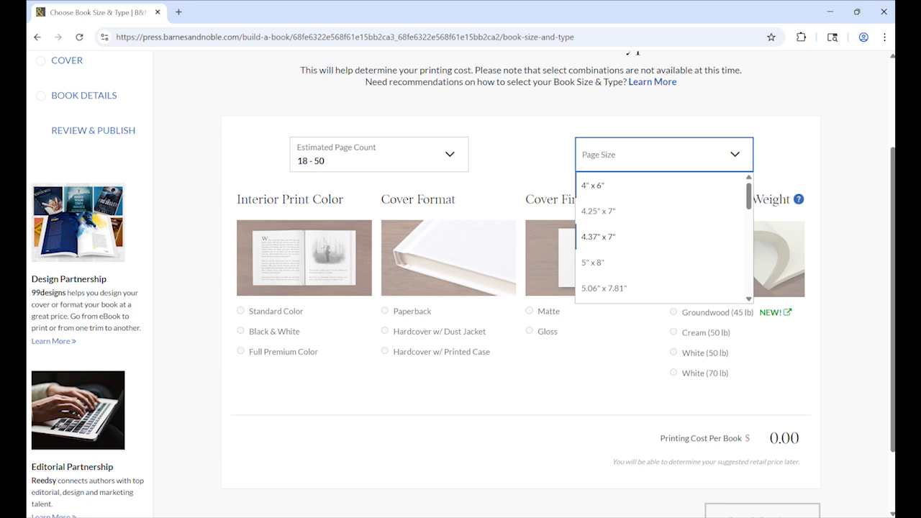
{"action": "scroll", "coordinate": [662, 238], "scroll_direction": "down", "scroll_amount": 6}
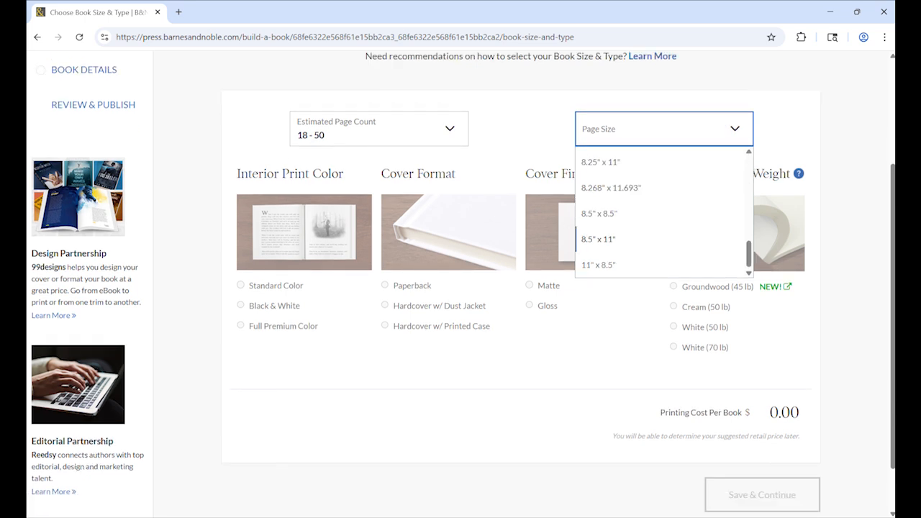
{"action": "left_click", "coordinate": [605, 213]}
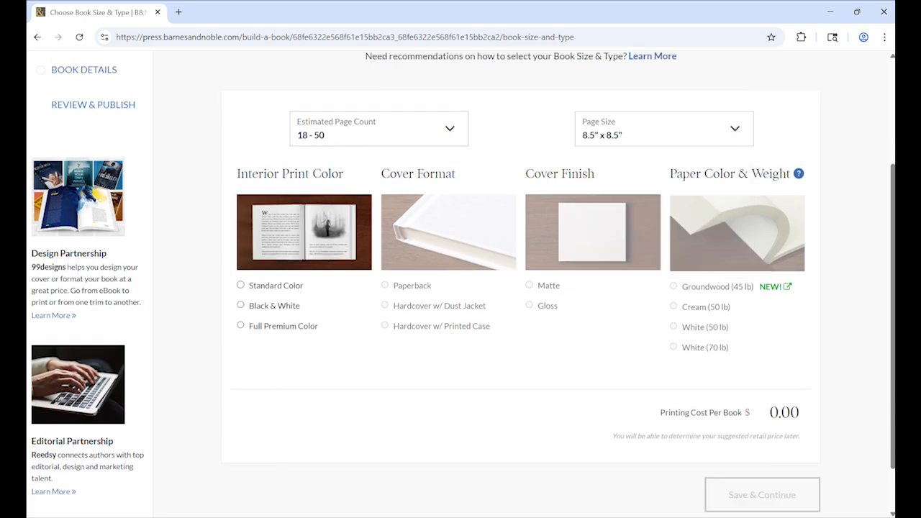
Step: Try page size 11" x 8.5" with Full Premium Color, printed-case hardcover, Gloss finish and White (70 lb) paper, and also try 8.5" x 11"
{"action": "left_click", "coordinate": [623, 143]}
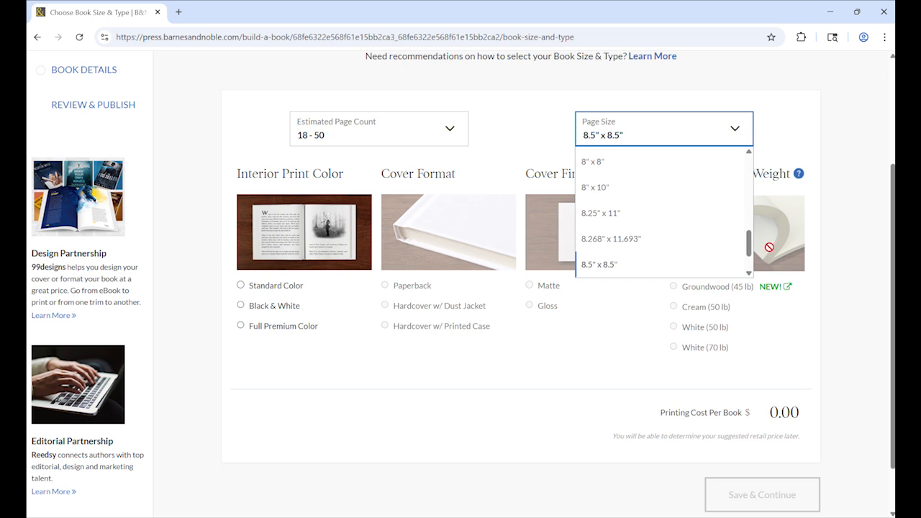
{"action": "scroll", "coordinate": [673, 266], "scroll_direction": "down", "scroll_amount": 2}
{"action": "left_click", "coordinate": [673, 271]}
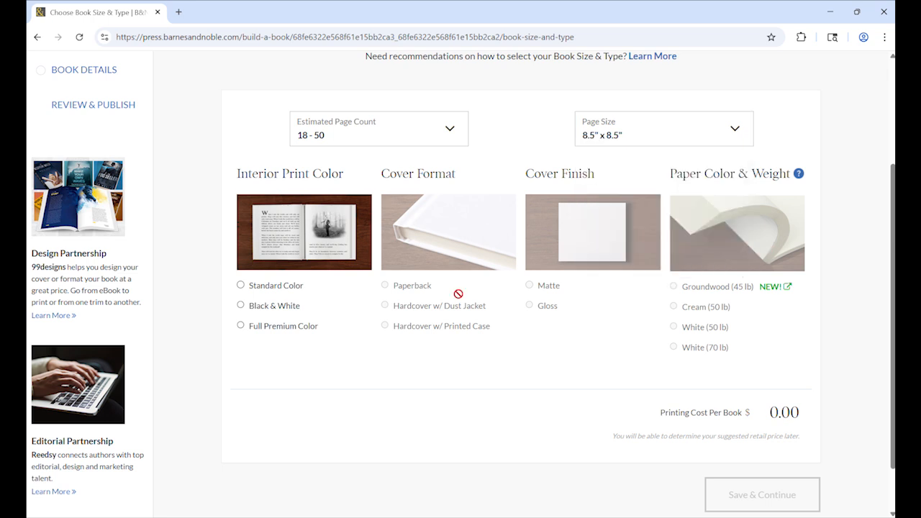
{"action": "left_click", "coordinate": [309, 326]}
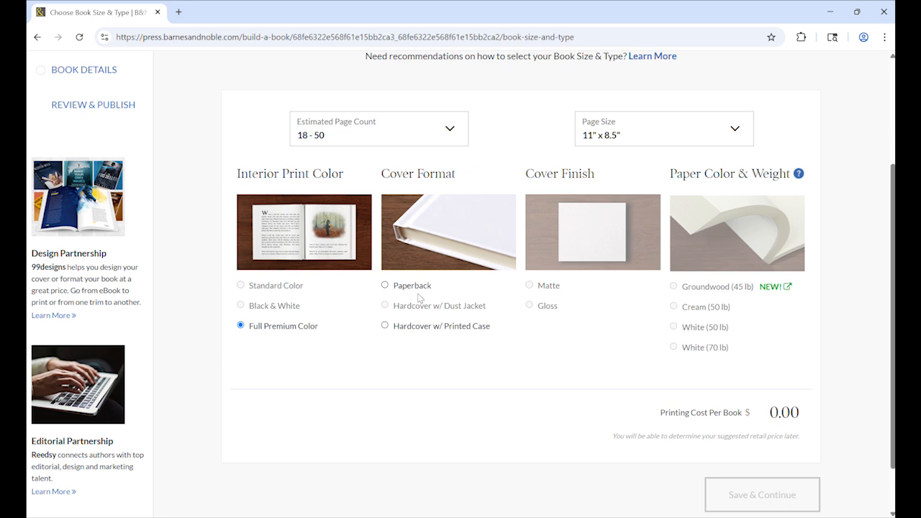
{"action": "left_click", "coordinate": [415, 329]}
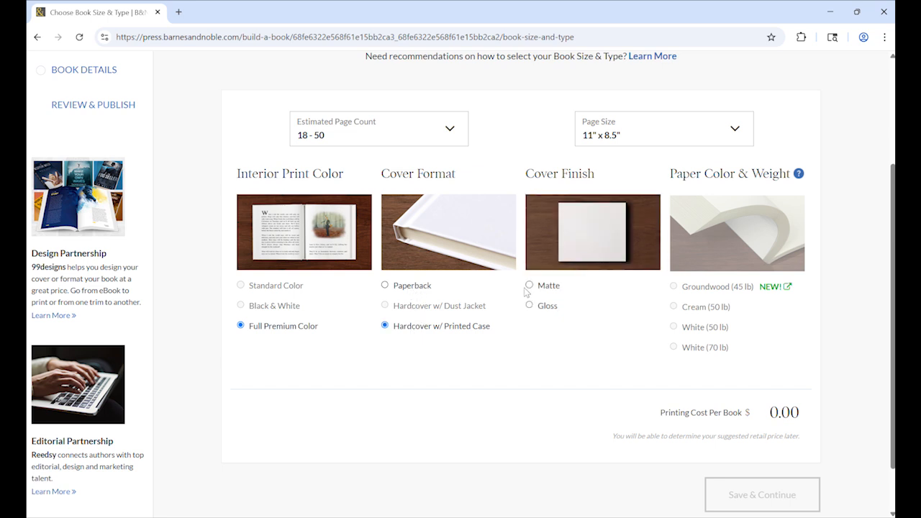
{"action": "left_click", "coordinate": [540, 307]}
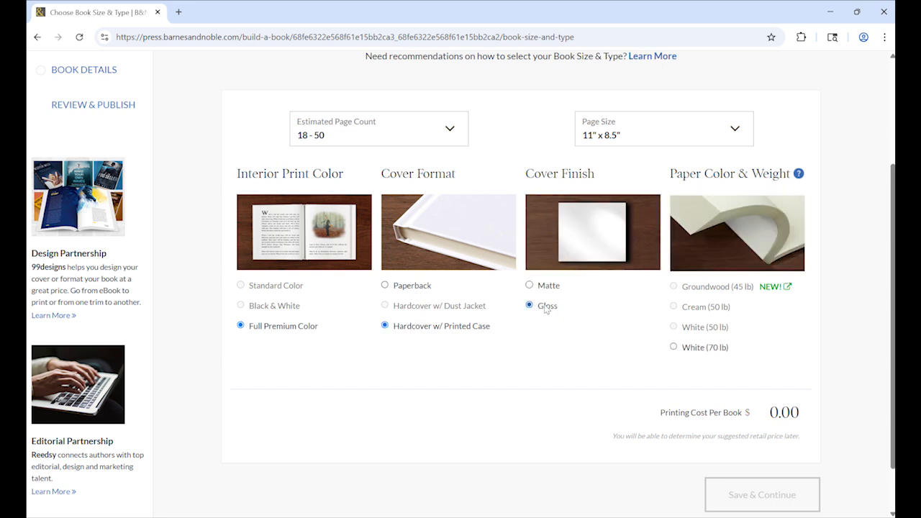
{"action": "left_click", "coordinate": [684, 350]}
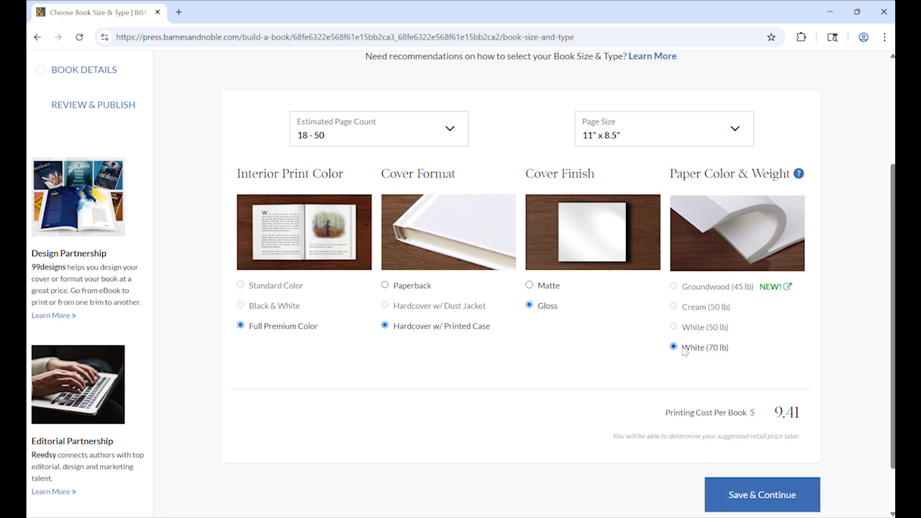
{"action": "left_click", "coordinate": [643, 136]}
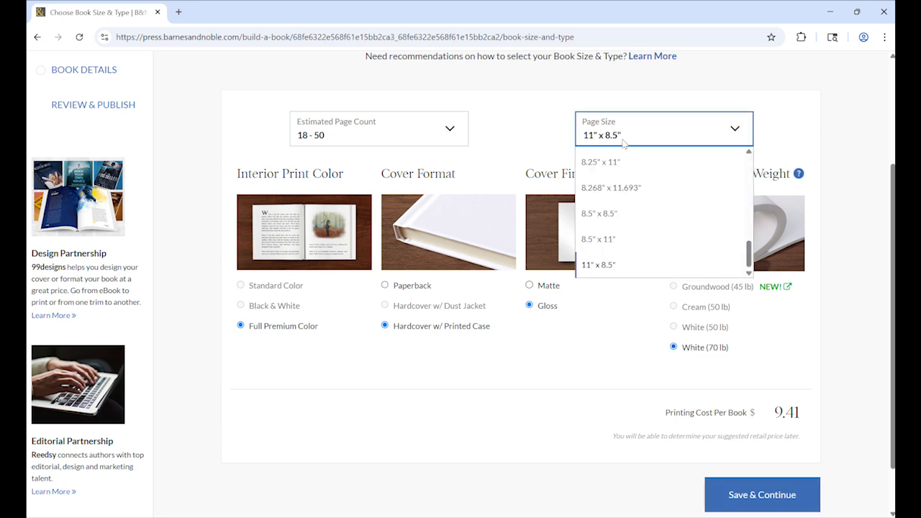
{"action": "left_click", "coordinate": [612, 240]}
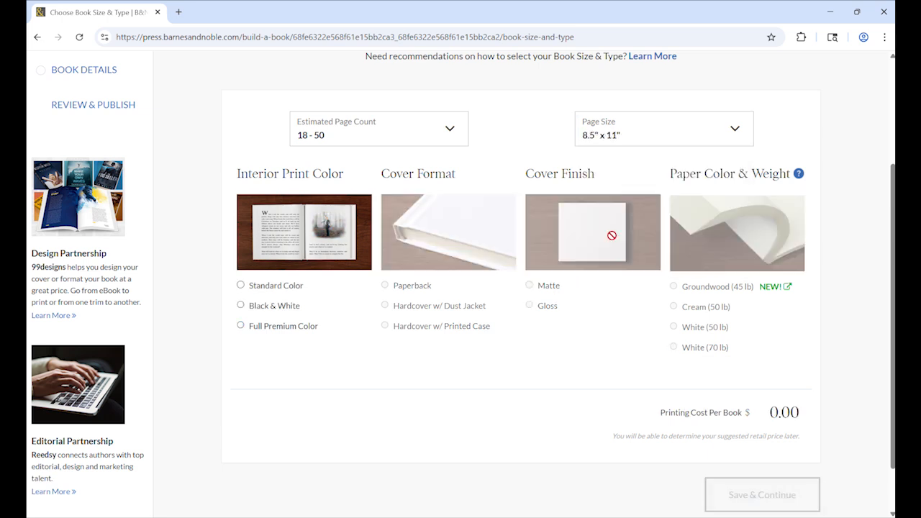
Step: Set the page size to 8.5" x 8.5" with Full Premium Color, Hardcover w/ Printed Case, Gloss finish and White (70 lb) paper
{"action": "left_click", "coordinate": [617, 142]}
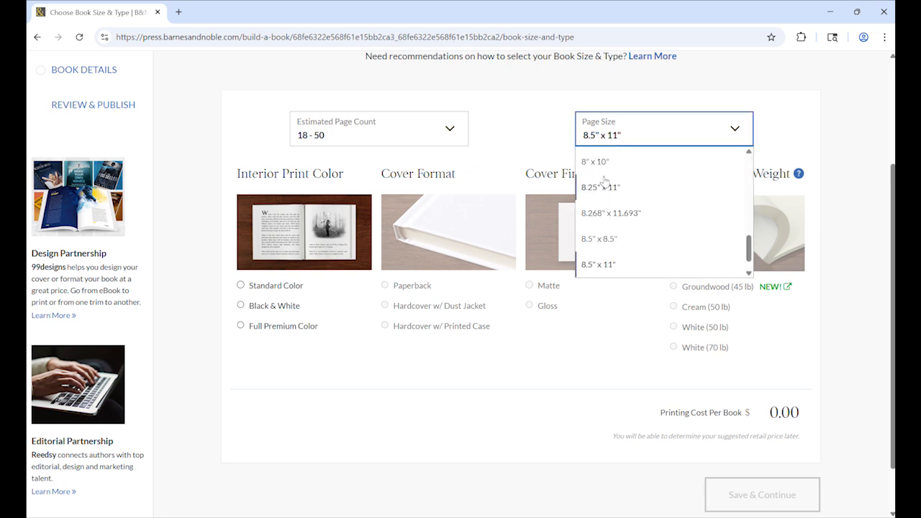
{"action": "left_click", "coordinate": [601, 238]}
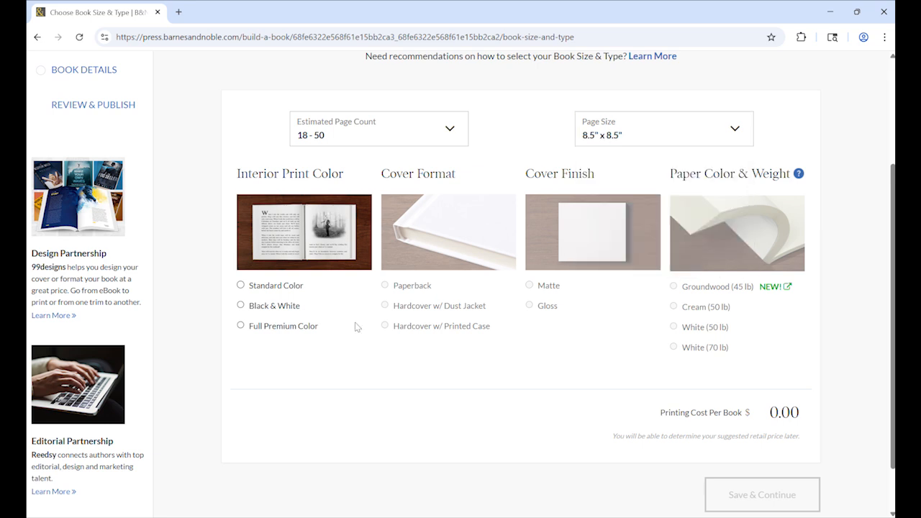
{"action": "left_click", "coordinate": [240, 325]}
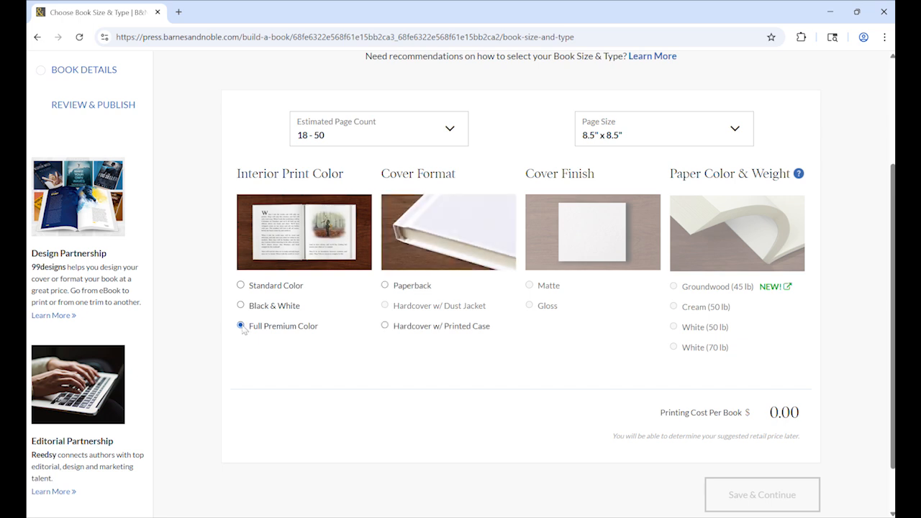
{"action": "left_click", "coordinate": [385, 326]}
{"action": "left_click", "coordinate": [540, 306]}
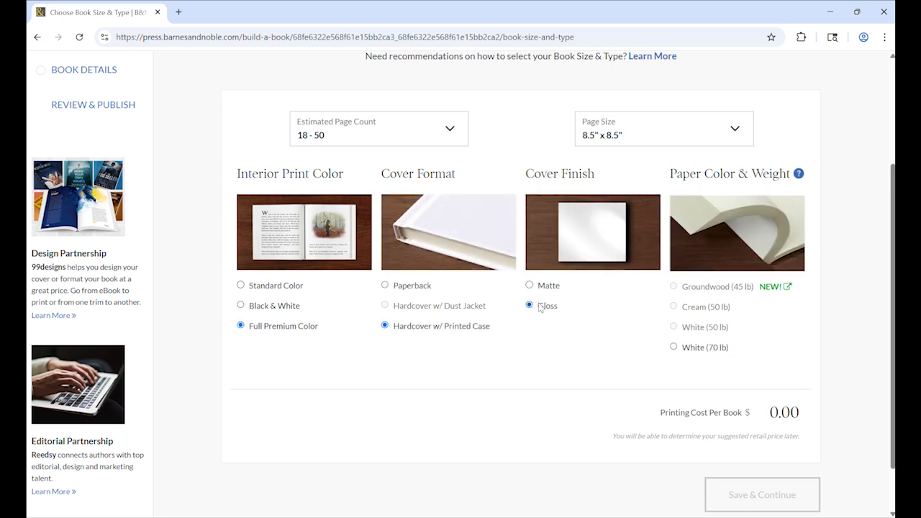
{"action": "left_click", "coordinate": [674, 349]}
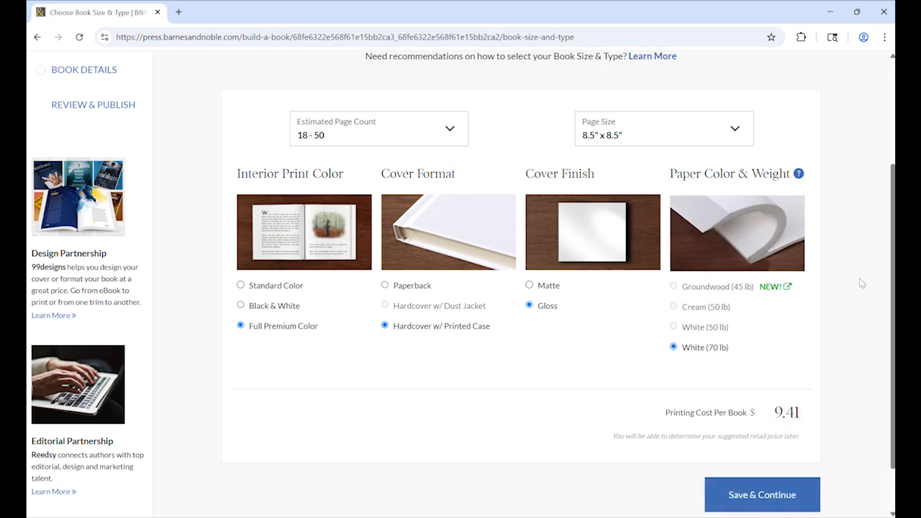
{"action": "scroll", "coordinate": [861, 281], "scroll_direction": "down", "scroll_amount": 1}
{"action": "scroll", "coordinate": [863, 216], "scroll_direction": "up", "scroll_amount": 3}
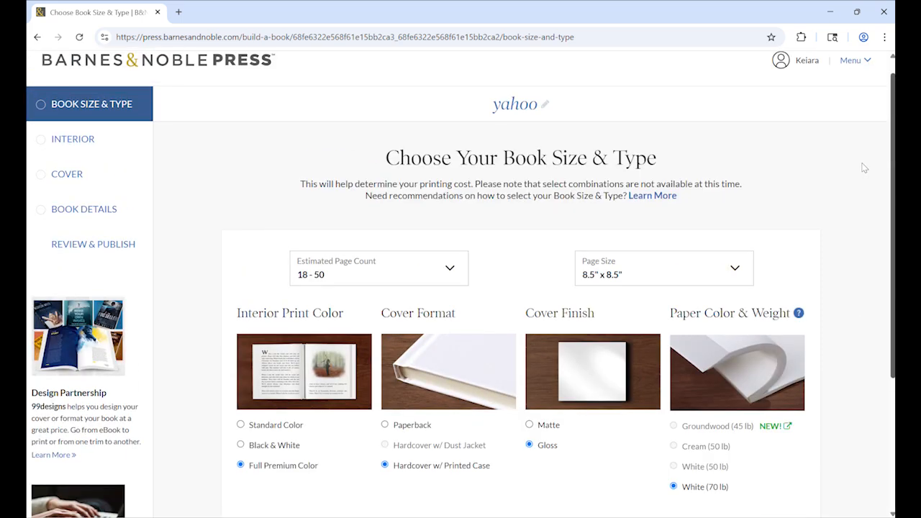
{"action": "scroll", "coordinate": [871, 187], "scroll_direction": "down", "scroll_amount": 1}
{"action": "scroll", "coordinate": [875, 209], "scroll_direction": "down", "scroll_amount": 2}
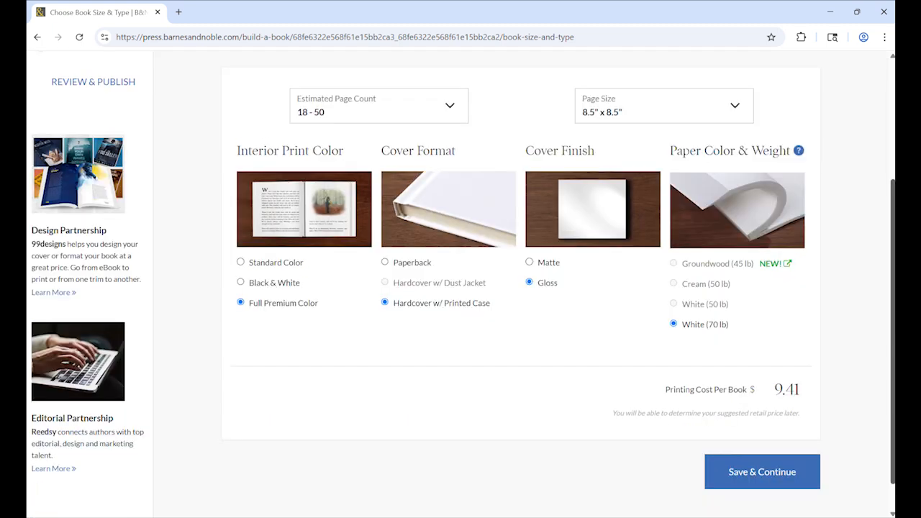
{"action": "scroll", "coordinate": [881, 144], "scroll_direction": "up", "scroll_amount": 3}
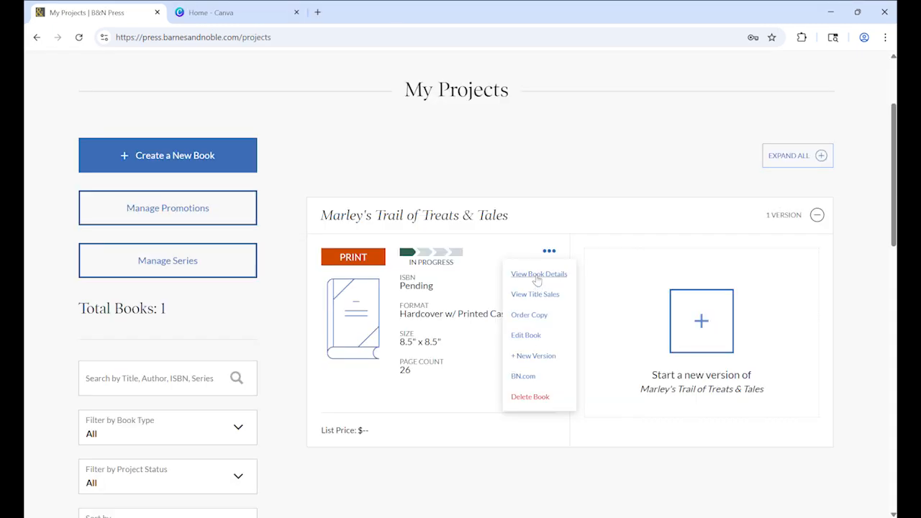
Step: Open the details of the book "Marley's Trail of Treats & Tales" and save its existing book size and type settings
{"action": "left_click", "coordinate": [539, 273]}
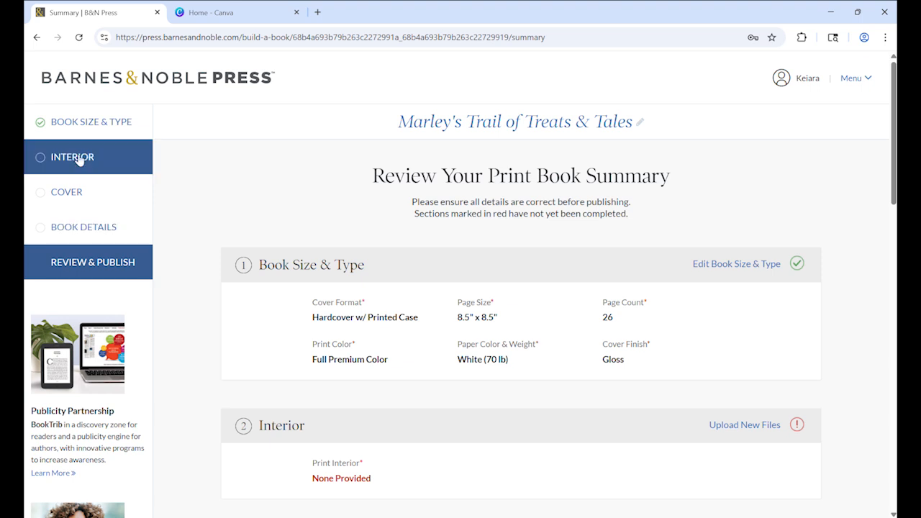
{"action": "left_click", "coordinate": [61, 125]}
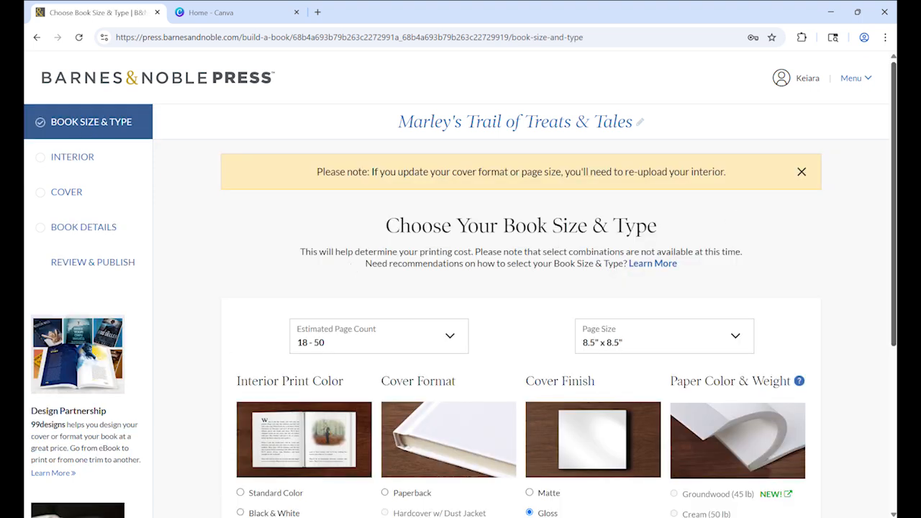
{"action": "scroll", "coordinate": [895, 151], "scroll_direction": "down", "scroll_amount": 5}
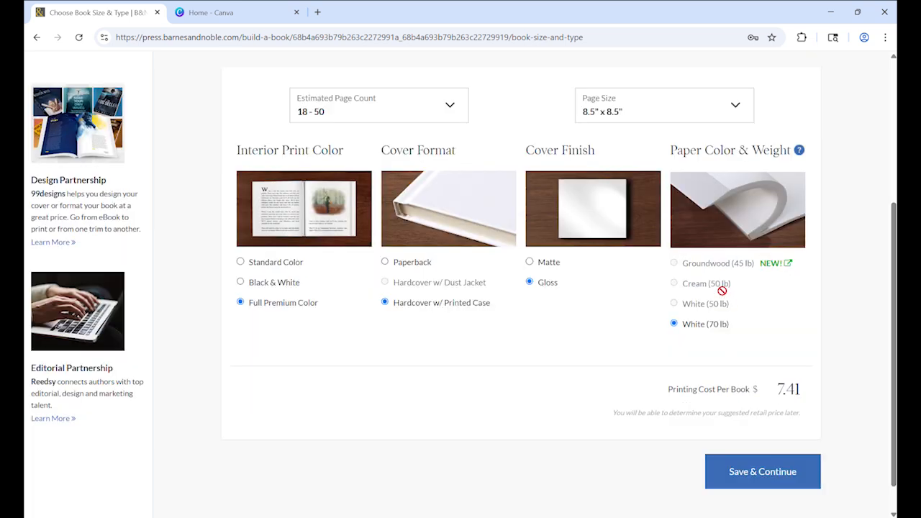
{"action": "left_click", "coordinate": [734, 475]}
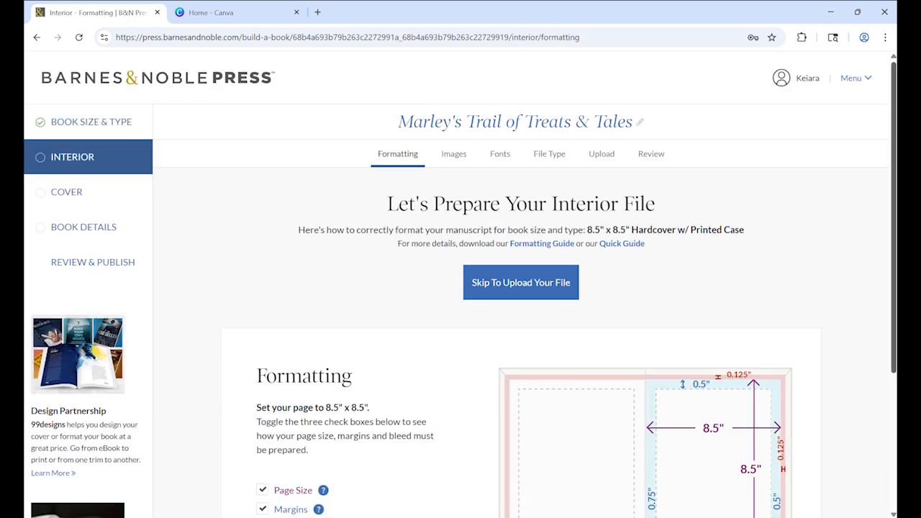
Step: Review the interior formatting guide's page size, margin and bleed specifications for the 8.5" x 8.5" book
{"action": "scroll", "coordinate": [461, 288], "scroll_direction": "down", "scroll_amount": 2}
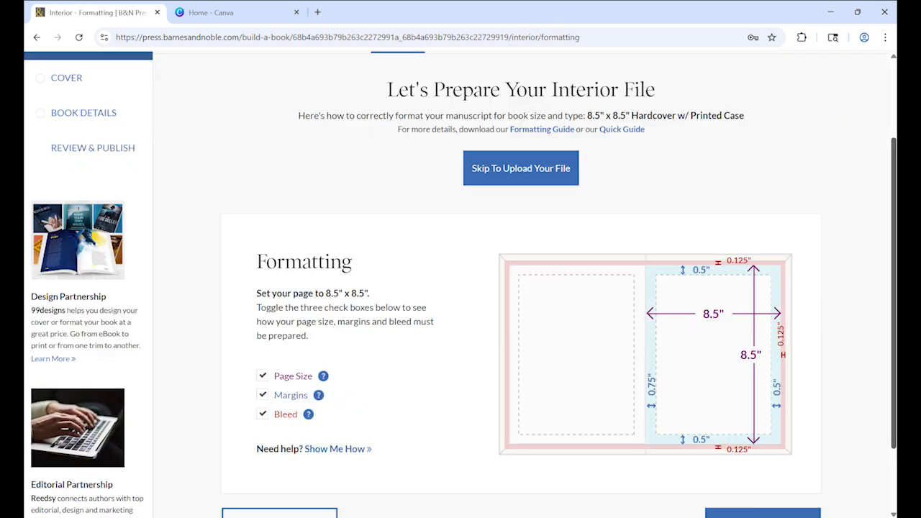
{"action": "scroll", "coordinate": [460, 288], "scroll_direction": "down", "scroll_amount": 1}
{"action": "scroll", "coordinate": [890, 284], "scroll_direction": "up", "scroll_amount": 1}
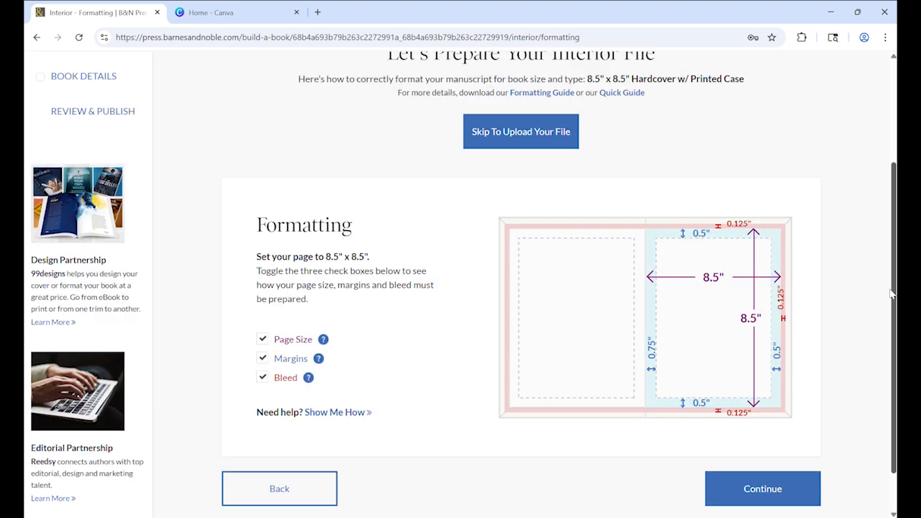
{"action": "scroll", "coordinate": [890, 284], "scroll_direction": "up", "scroll_amount": 1}
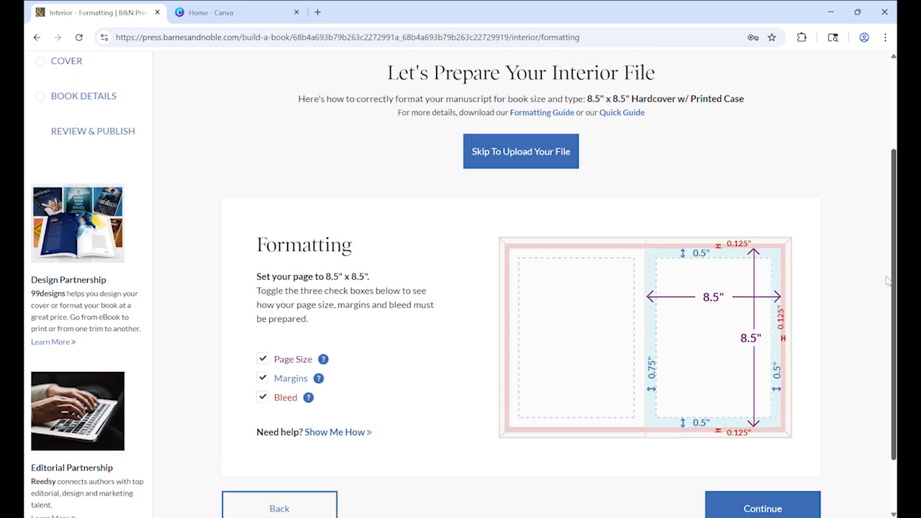
{"action": "scroll", "coordinate": [889, 280], "scroll_direction": "up", "scroll_amount": 1}
{"action": "scroll", "coordinate": [890, 281], "scroll_direction": "down", "scroll_amount": 1}
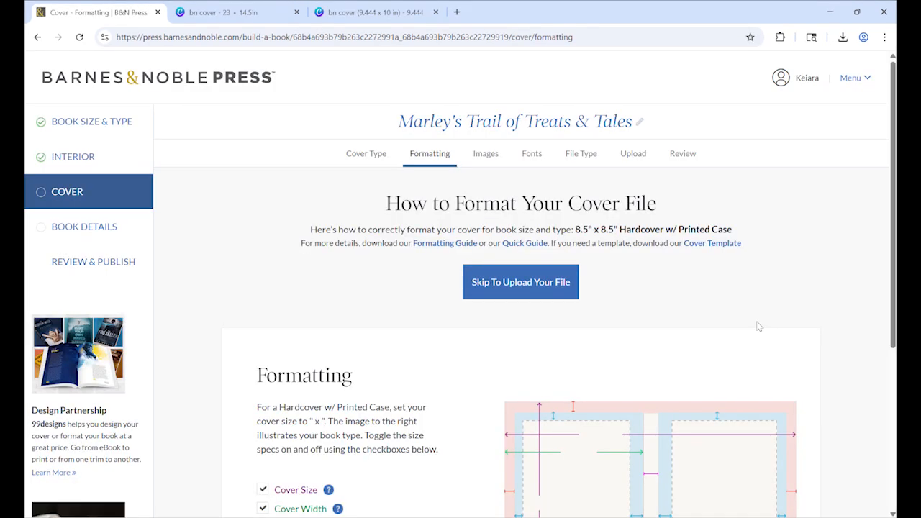
Step: Skip the cover formatting instructions to reach the cover upload page and check the required cover size there
{"action": "left_click", "coordinate": [539, 295]}
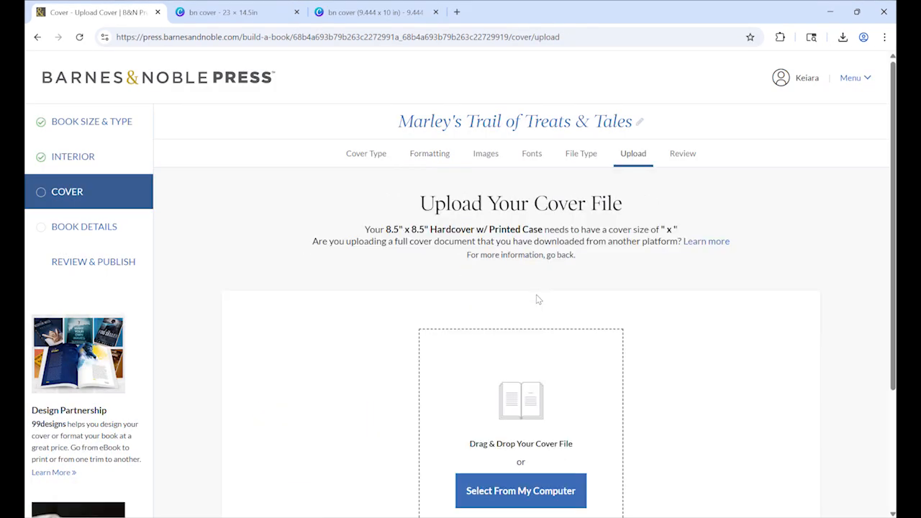
{"action": "scroll", "coordinate": [513, 318], "scroll_direction": "down", "scroll_amount": 1}
{"action": "scroll", "coordinate": [512, 338], "scroll_direction": "down", "scroll_amount": 1}
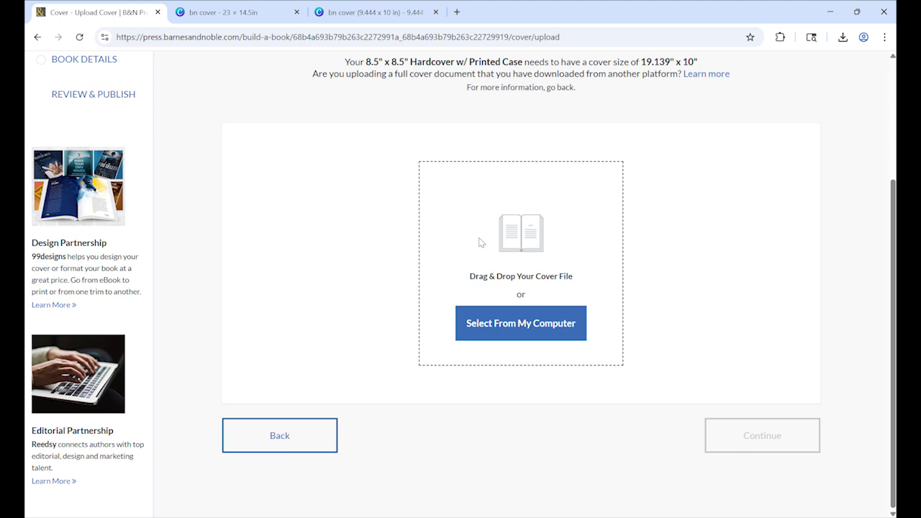
{"action": "left_click", "coordinate": [224, 12]}
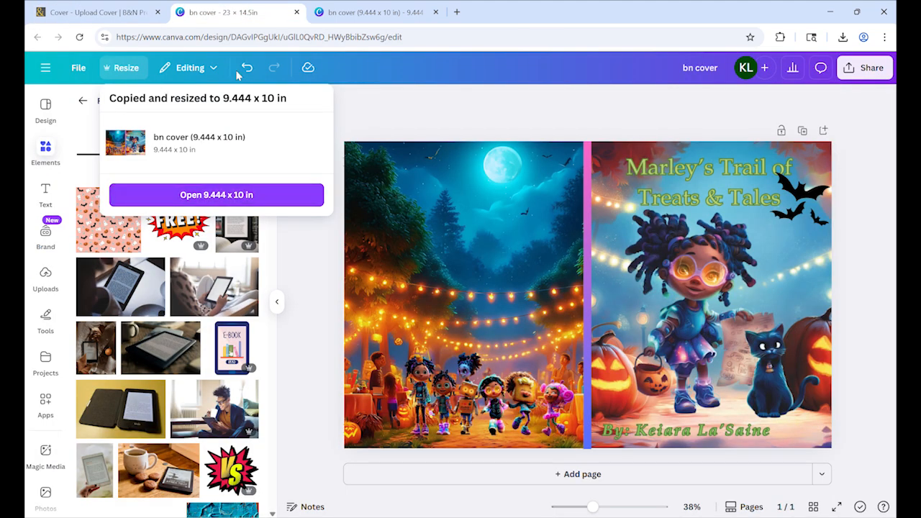
{"action": "left_click", "coordinate": [92, 8]}
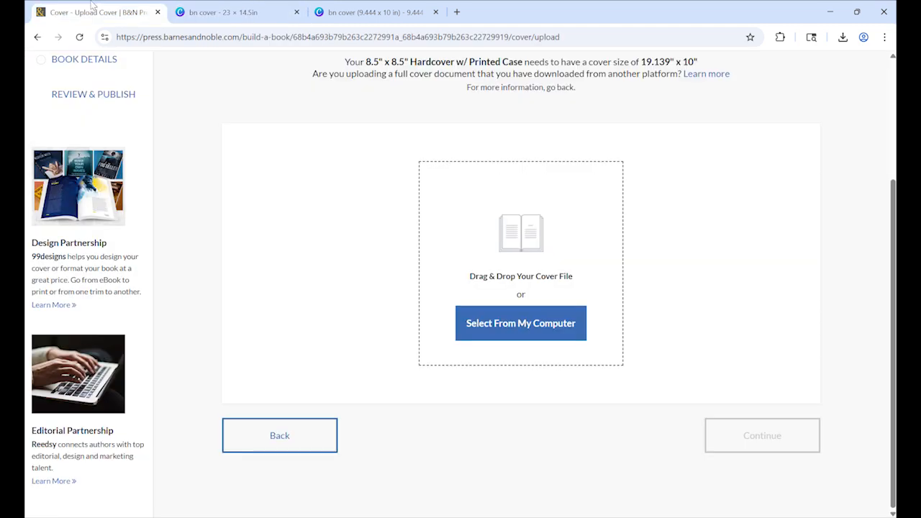
Step: Switch to the bn cover design in Canva and enter a custom resize of 19.39 x 10 in
{"action": "left_click", "coordinate": [200, 13]}
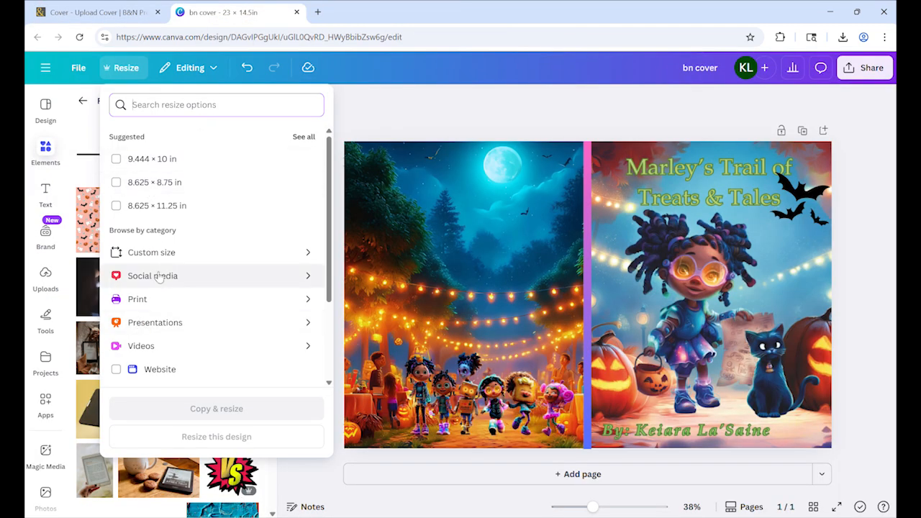
{"action": "left_click", "coordinate": [151, 252]}
{"action": "left_click", "coordinate": [160, 177]}
{"action": "left_click_drag", "start_coordinate": [160, 177], "coordinate": [130, 177]}
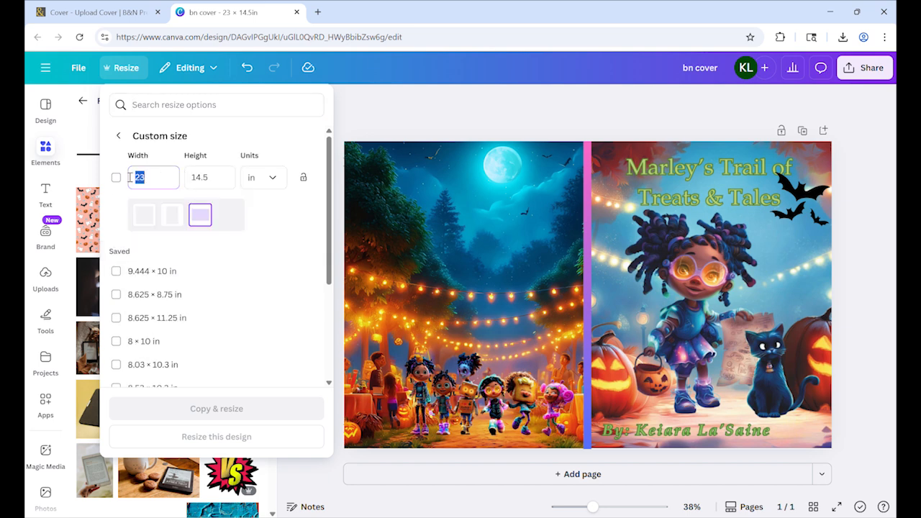
{"action": "type", "text": "19.39"}
{"action": "double_click", "coordinate": [215, 178]}
{"action": "type", "text": "10"}
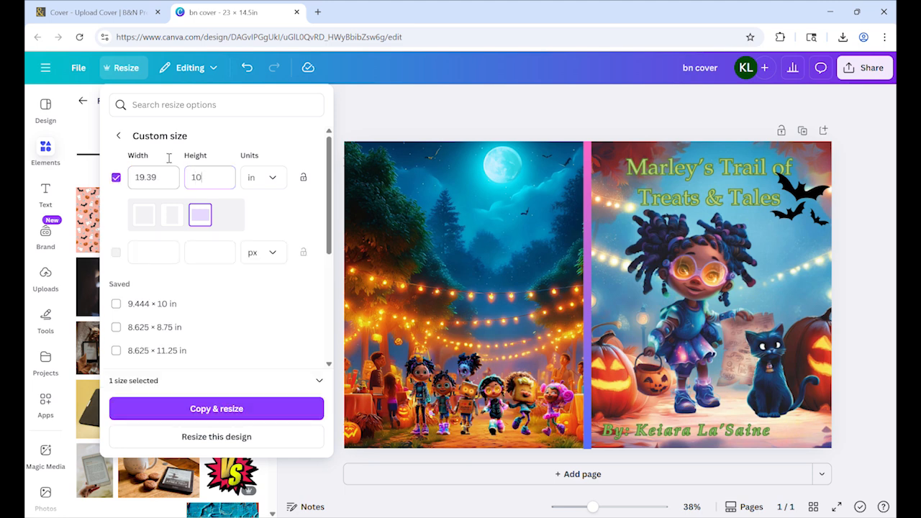
Step: Correct the custom width to 19.139 in after rechecking the required cover size, and open the resized copy of the design
{"action": "left_click", "coordinate": [98, 13]}
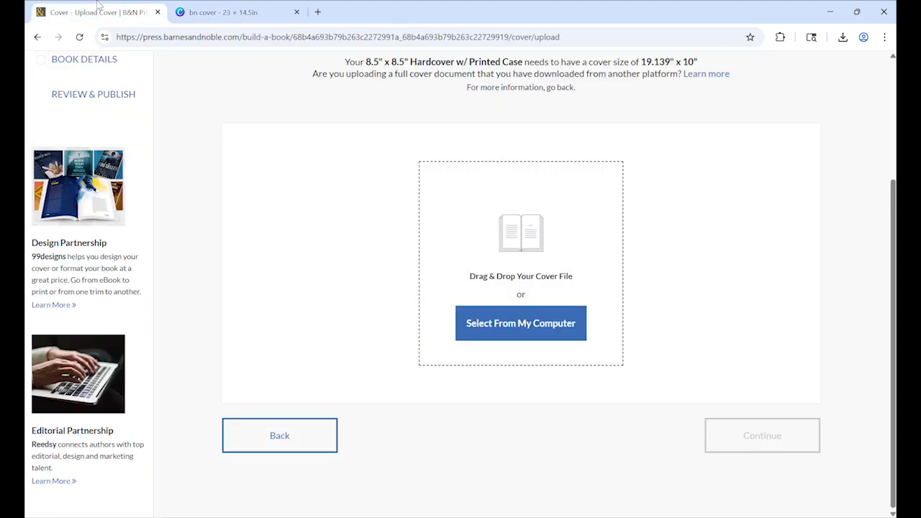
{"action": "left_click", "coordinate": [211, 15]}
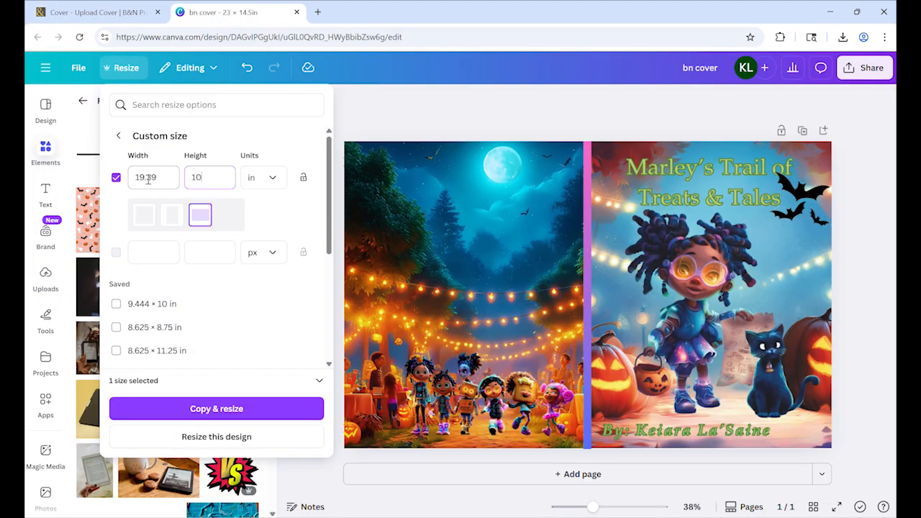
{"action": "left_click", "coordinate": [149, 179]}
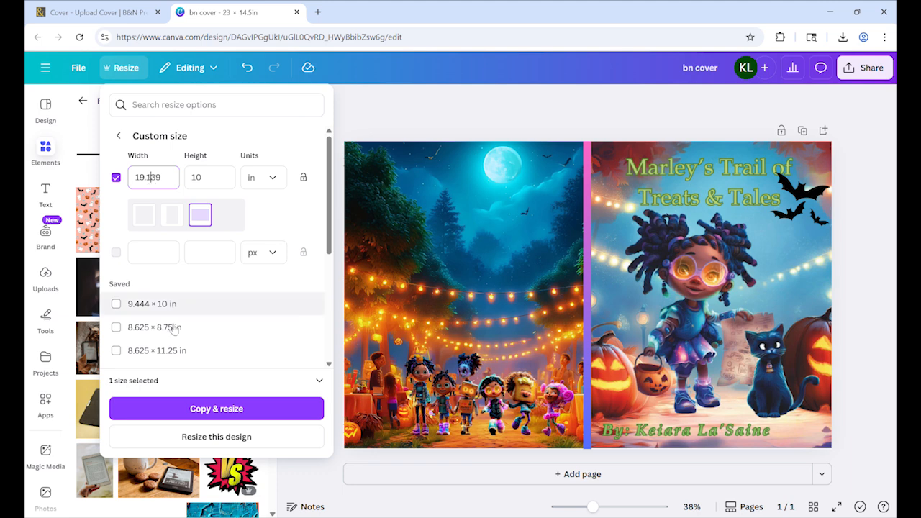
{"action": "left_click", "coordinate": [186, 410]}
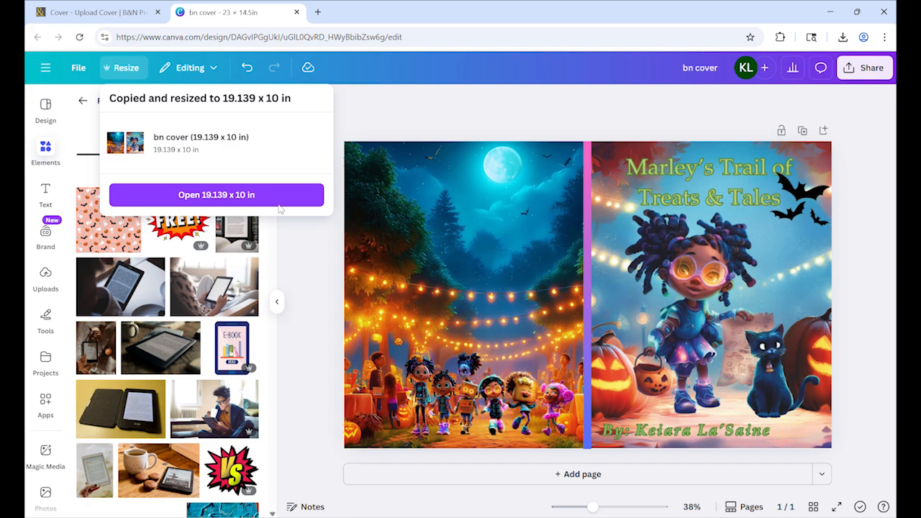
{"action": "left_click", "coordinate": [216, 194]}
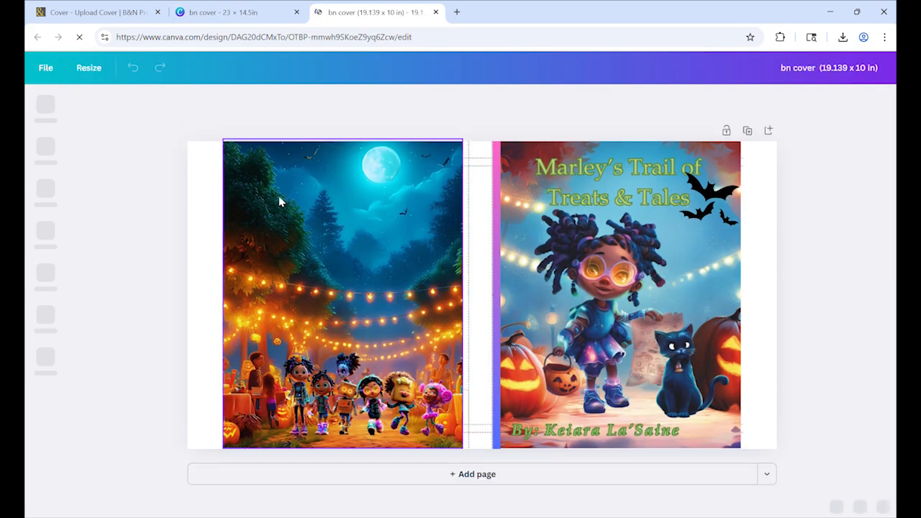
Step: Enlarge the back cover artwork to reach the page's left edge and extend it towards the spine
{"action": "left_click", "coordinate": [274, 306]}
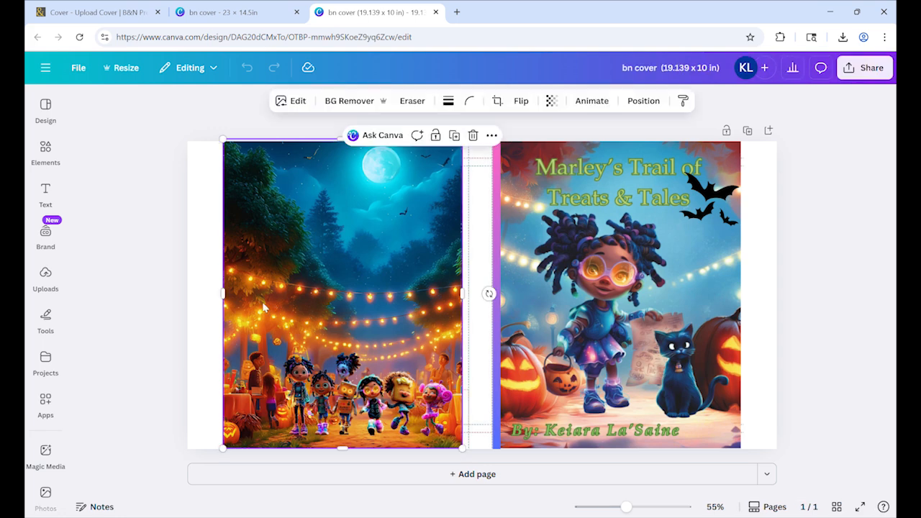
{"action": "left_click_drag", "start_coordinate": [224, 292], "coordinate": [187, 292]}
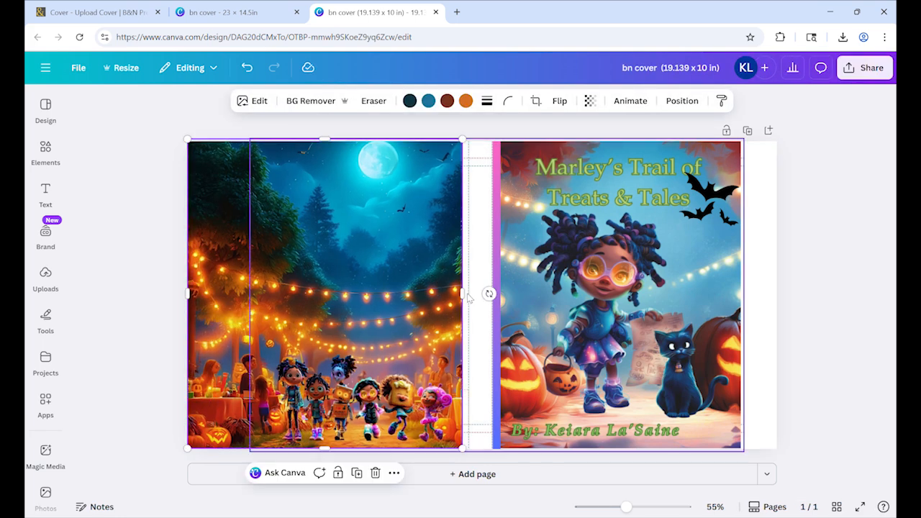
{"action": "left_click_drag", "start_coordinate": [462, 293], "coordinate": [562, 321]}
Step: Try to reposition the gradient spine strip between the two covers, and undo the moves
{"action": "left_click", "coordinate": [507, 329]}
{"action": "left_click_drag", "start_coordinate": [507, 330], "coordinate": [490, 330]}
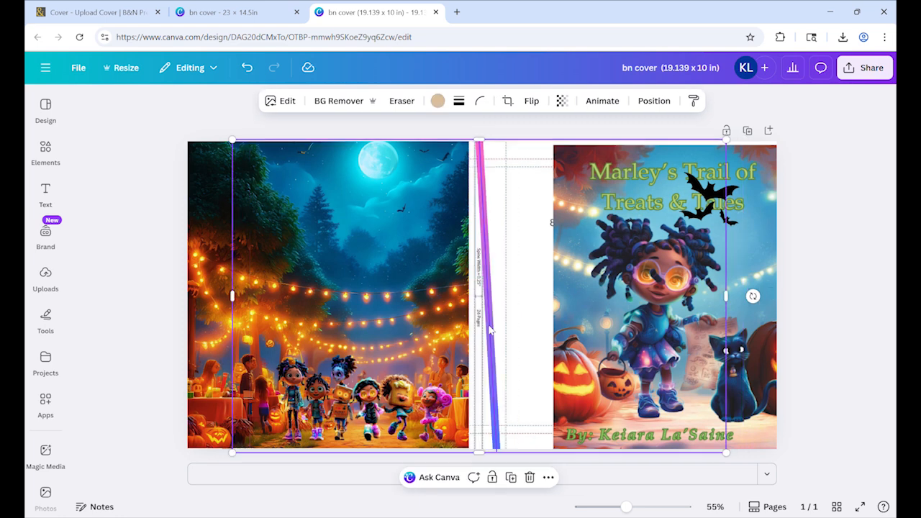
{"action": "left_click", "coordinate": [246, 67]}
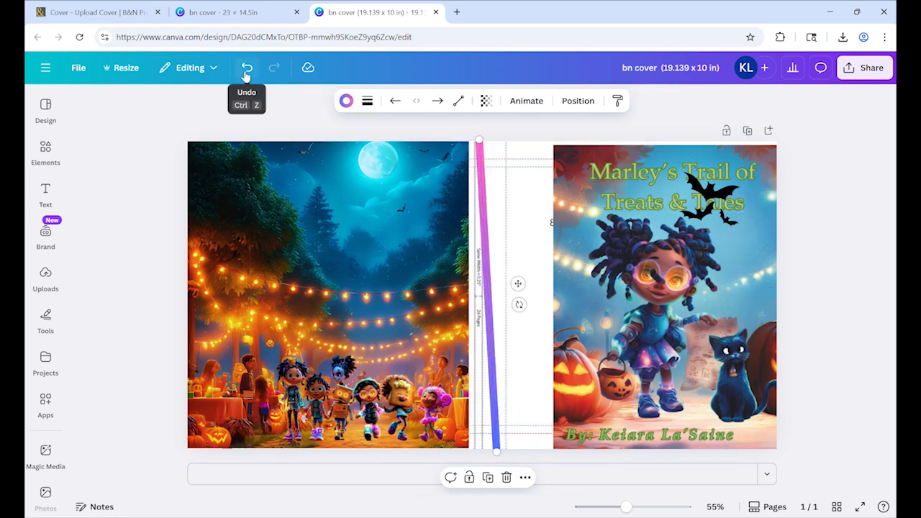
{"action": "left_click", "coordinate": [247, 67]}
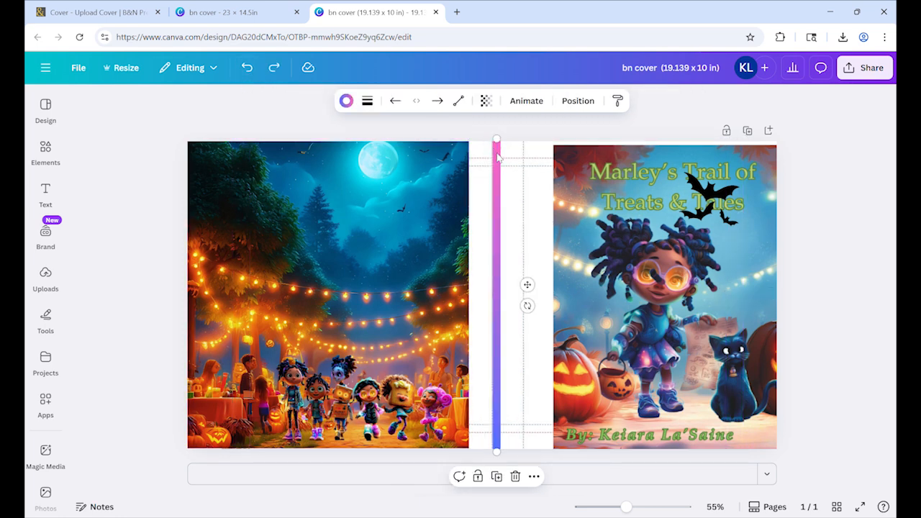
{"action": "left_click_drag", "start_coordinate": [497, 153], "coordinate": [497, 113]}
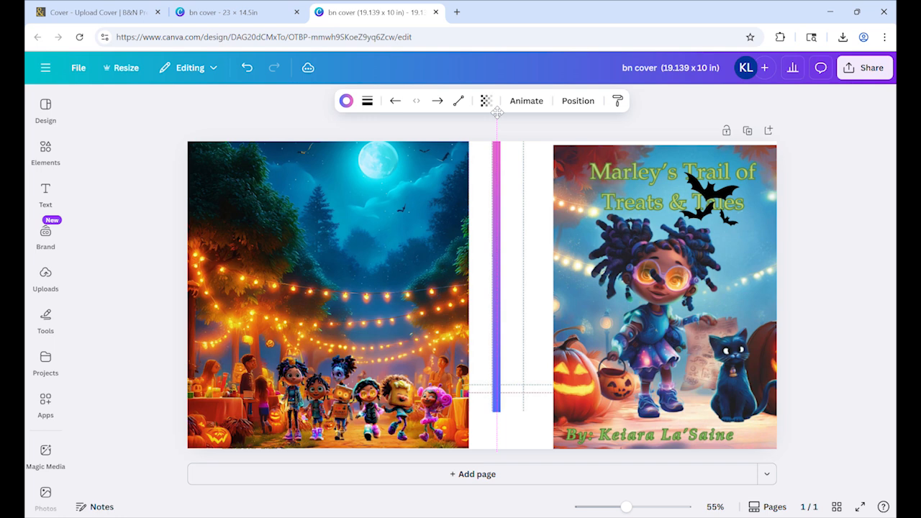
{"action": "left_click", "coordinate": [247, 67]}
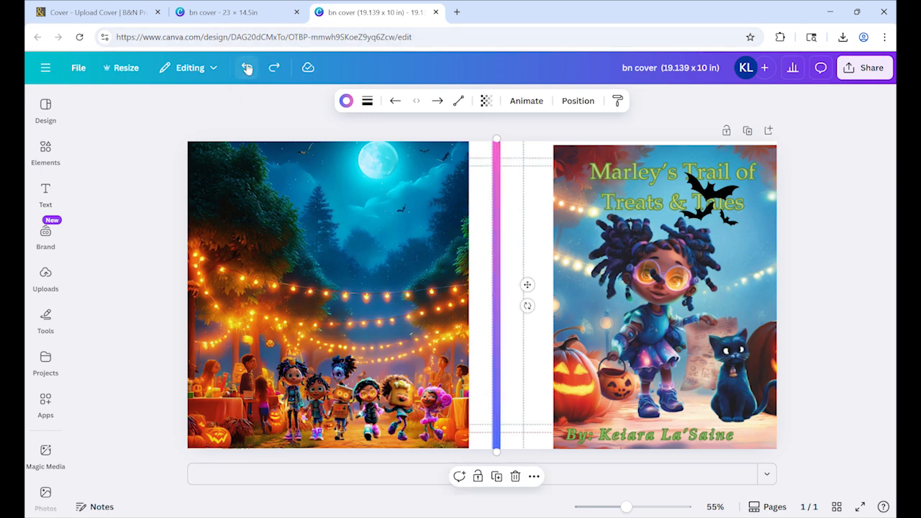
{"action": "left_click", "coordinate": [247, 68]}
Step: Close the gaps beside the spine strip and fit the front cover artwork to the page's right edge, nudging it slightly upward
{"action": "left_click_drag", "start_coordinate": [493, 292], "coordinate": [399, 286]}
{"action": "left_click", "coordinate": [696, 287]}
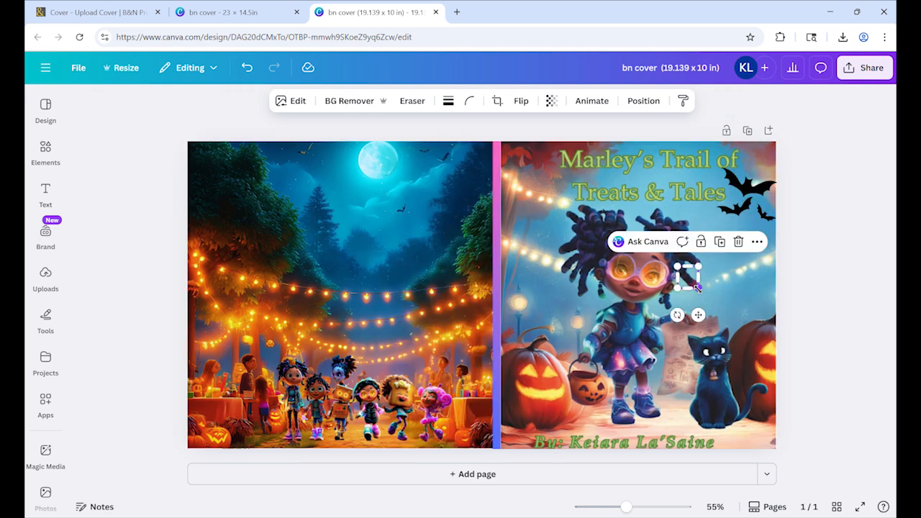
{"action": "left_click", "coordinate": [739, 286]}
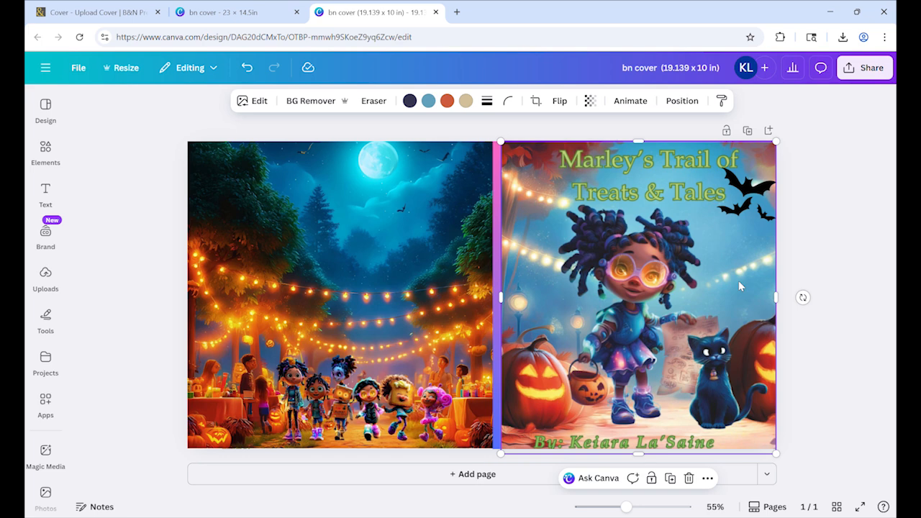
{"action": "left_click_drag", "start_coordinate": [708, 317], "coordinate": [705, 311]}
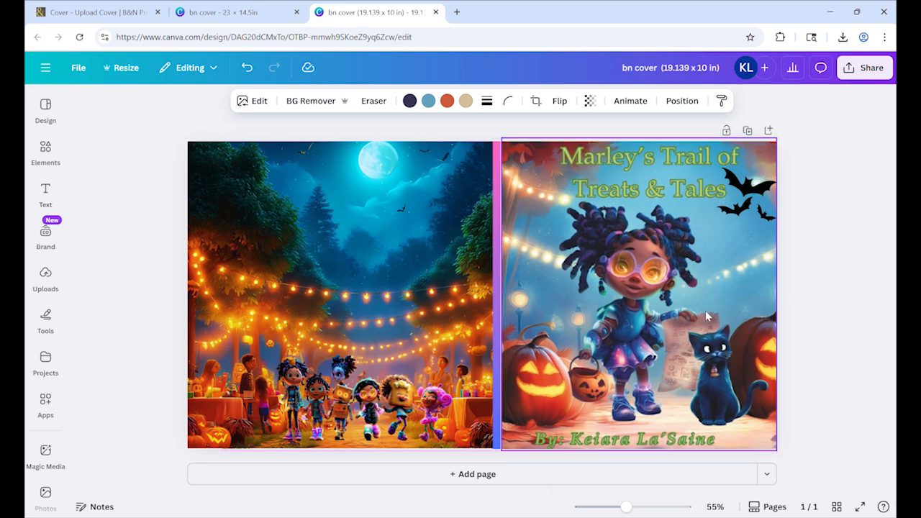
{"action": "left_click", "coordinate": [813, 318]}
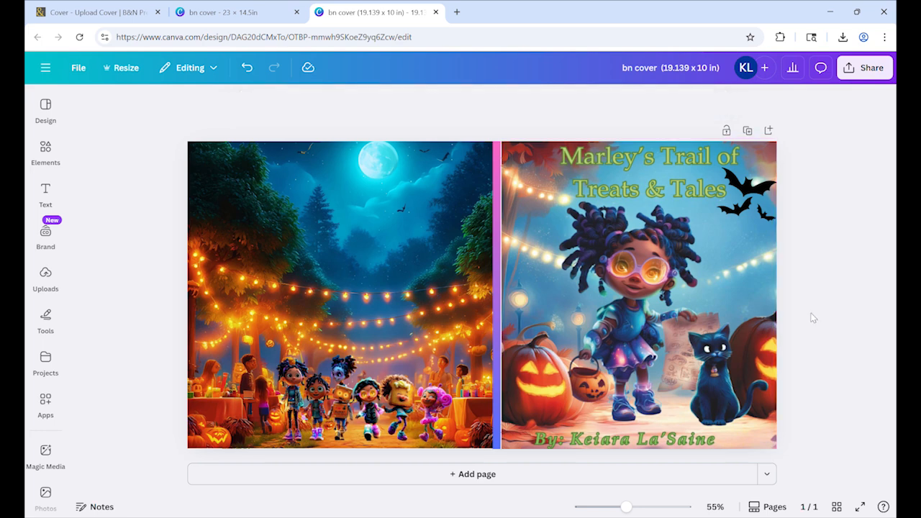
Step: Extend the front cover artwork's left edge slightly to meet the spine strip
{"action": "left_click", "coordinate": [507, 307]}
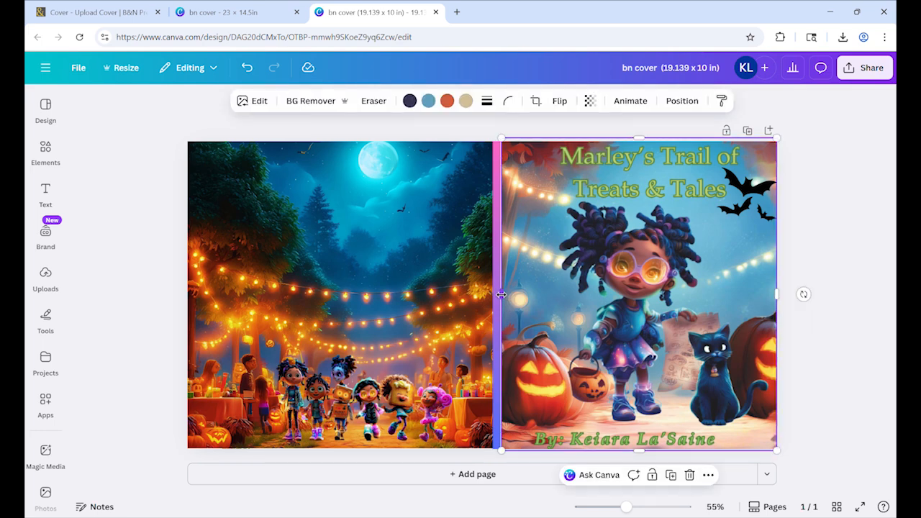
{"action": "left_click_drag", "start_coordinate": [501, 294], "coordinate": [498, 294]}
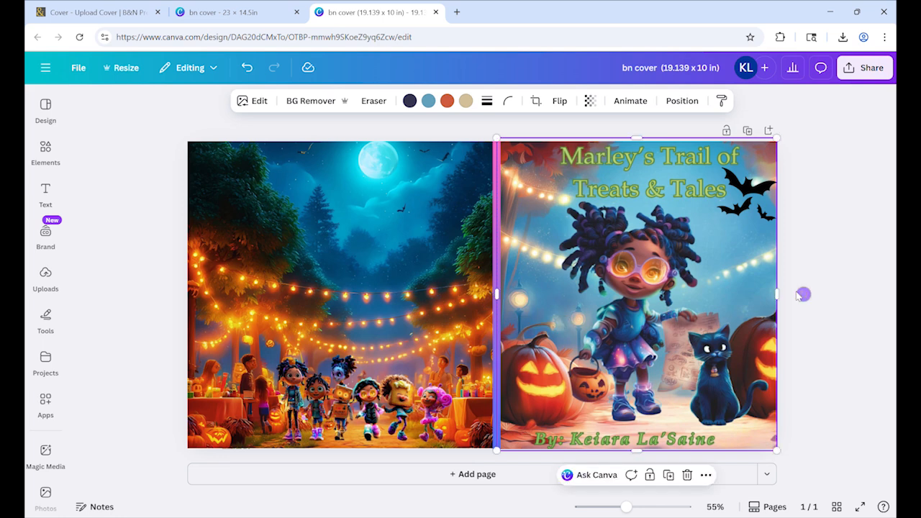
{"action": "left_click", "coordinate": [835, 295]}
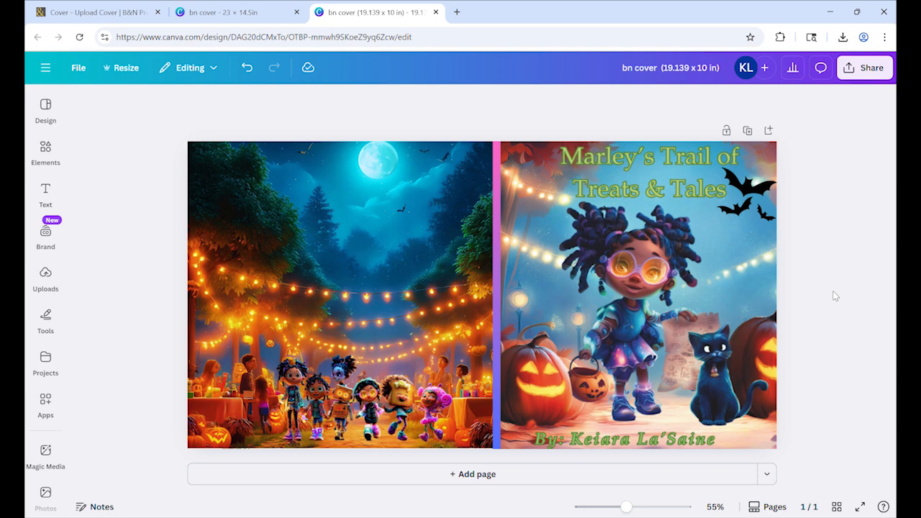
Step: Download the finished cover as a flattened PDF Print file with the CMYK color profile
{"action": "left_click", "coordinate": [864, 68]}
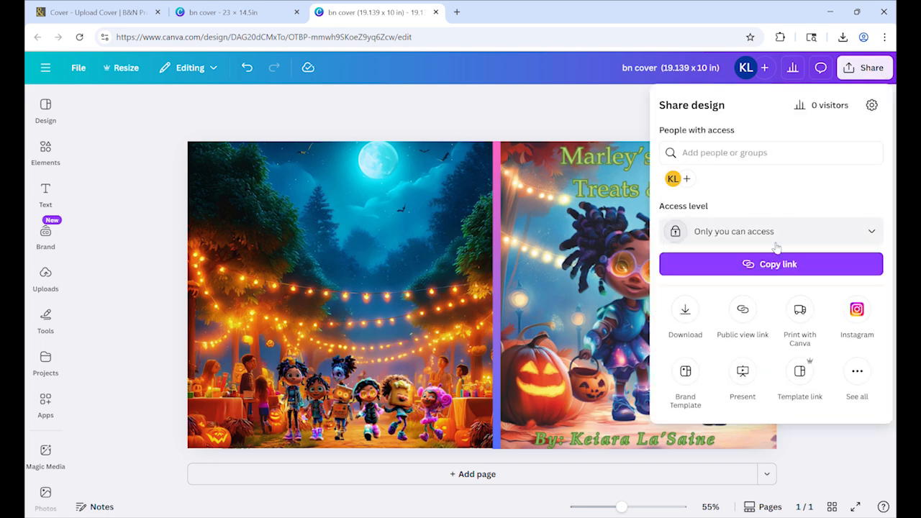
{"action": "left_click", "coordinate": [686, 323]}
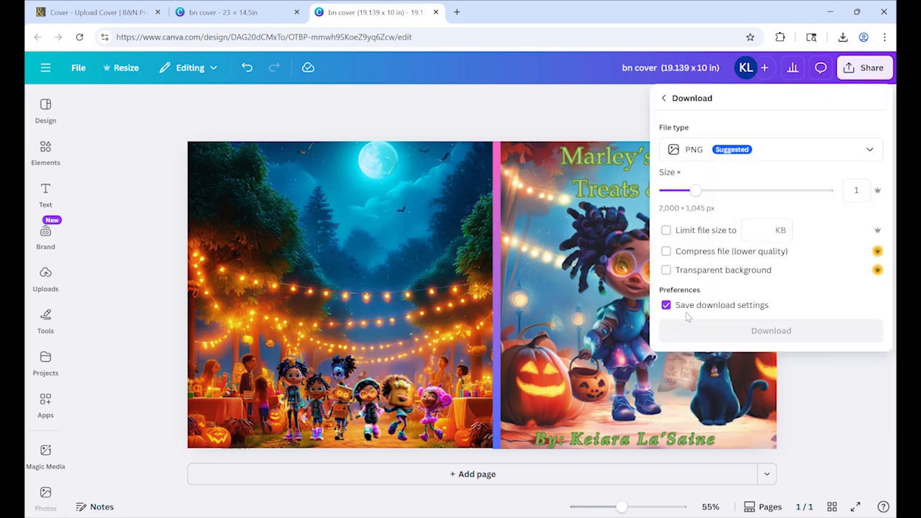
{"action": "left_click", "coordinate": [691, 151]}
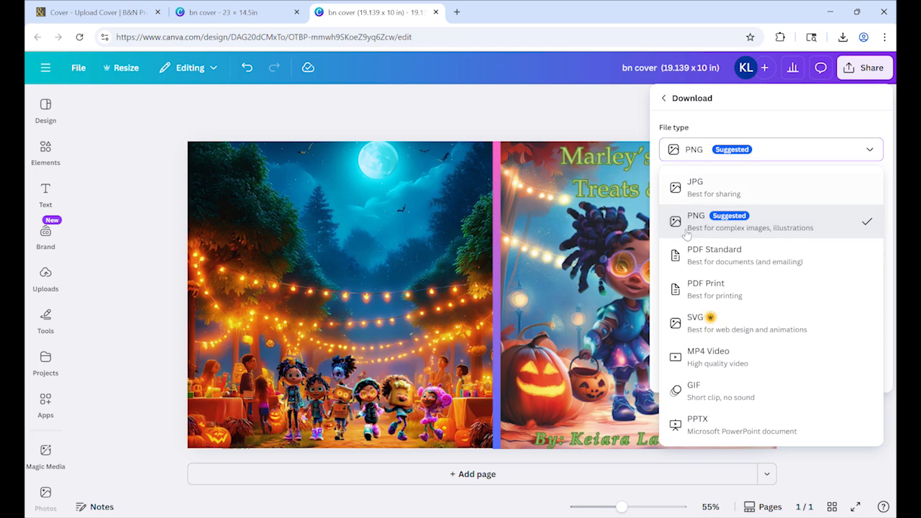
{"action": "left_click", "coordinate": [690, 288]}
{"action": "left_click", "coordinate": [689, 196]}
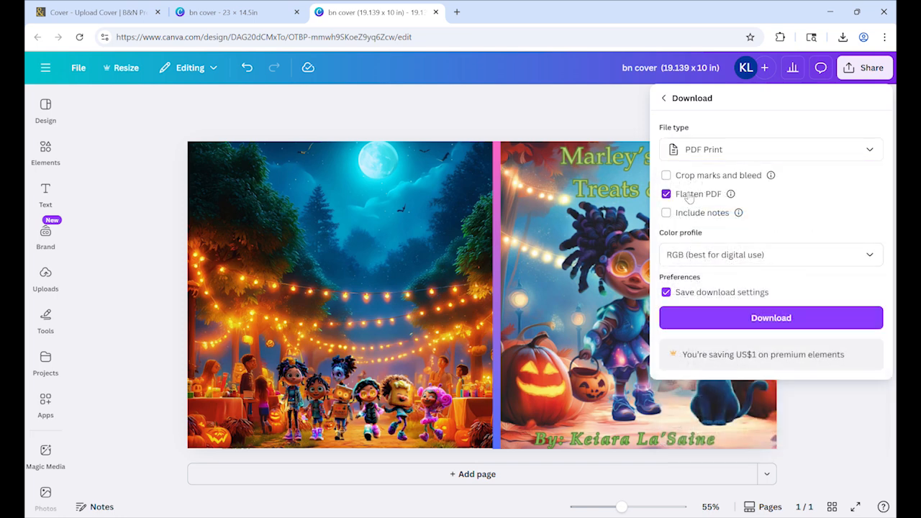
{"action": "left_click", "coordinate": [691, 265]}
{"action": "left_click", "coordinate": [686, 309]}
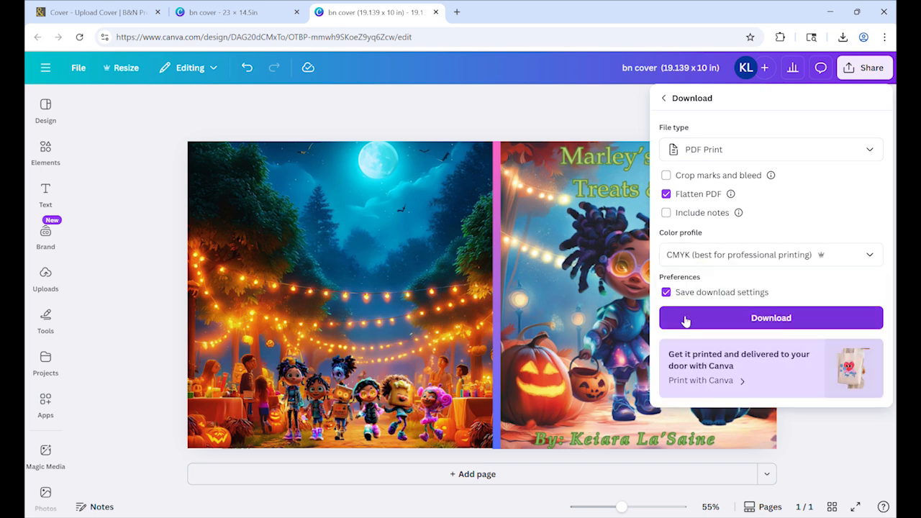
{"action": "left_click", "coordinate": [686, 321]}
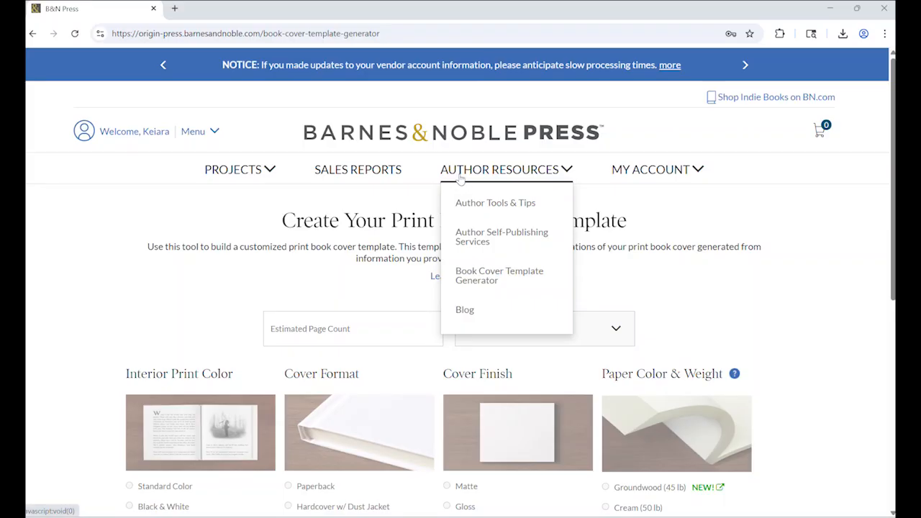
Step: View Barnes & Noble Press's Author Tools & Tips and Author Self-Publishing Services pages, and return to the Book Cover Template Generator
{"action": "left_click", "coordinate": [471, 208]}
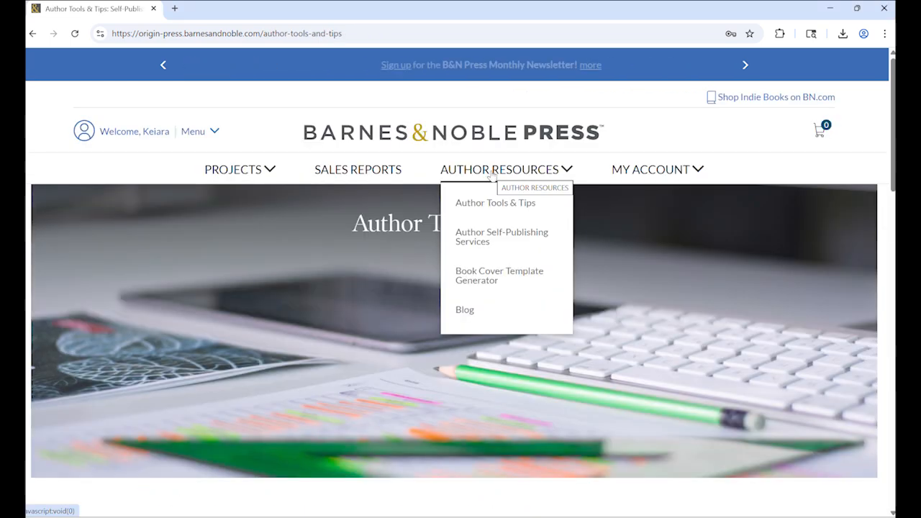
{"action": "left_click", "coordinate": [472, 236]}
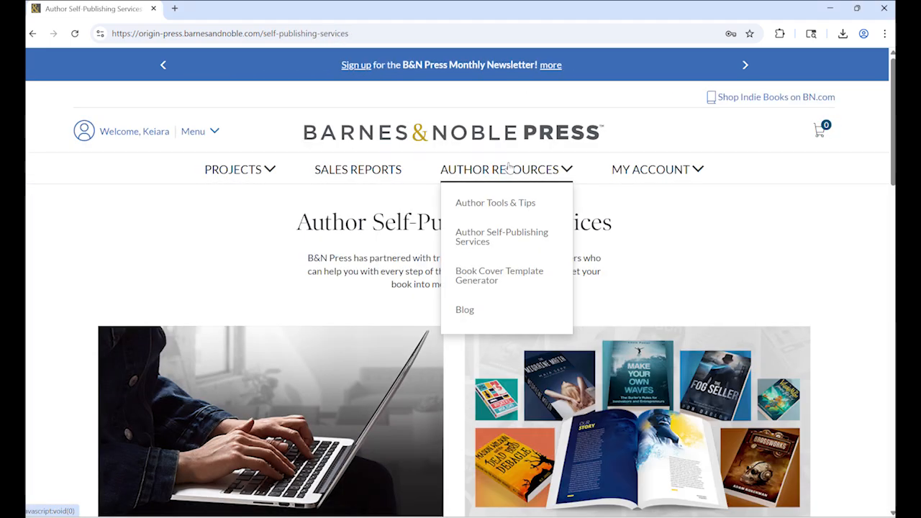
{"action": "left_click", "coordinate": [509, 272]}
Step: Set the cover template's estimated page count to 26 and its page size to 8.5" x 8.5"
{"action": "scroll", "coordinate": [565, 189], "scroll_direction": "down", "scroll_amount": 2}
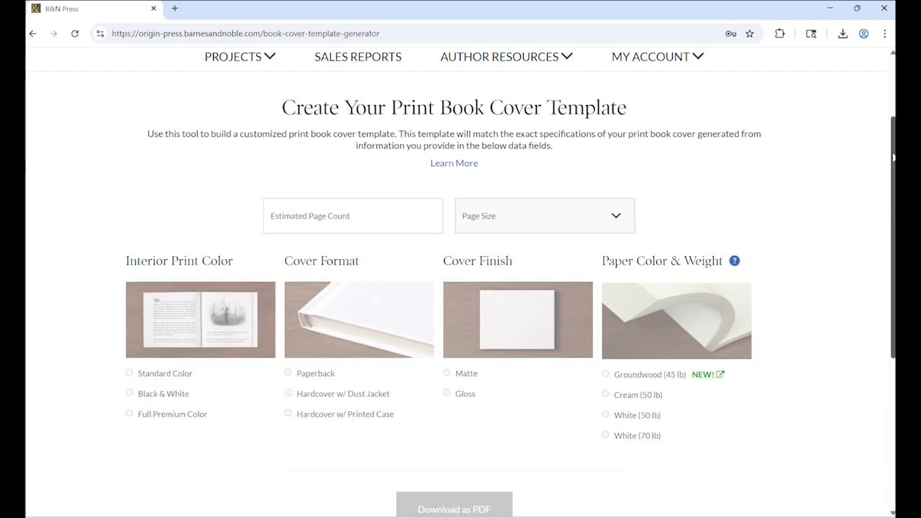
{"action": "left_click", "coordinate": [388, 201]}
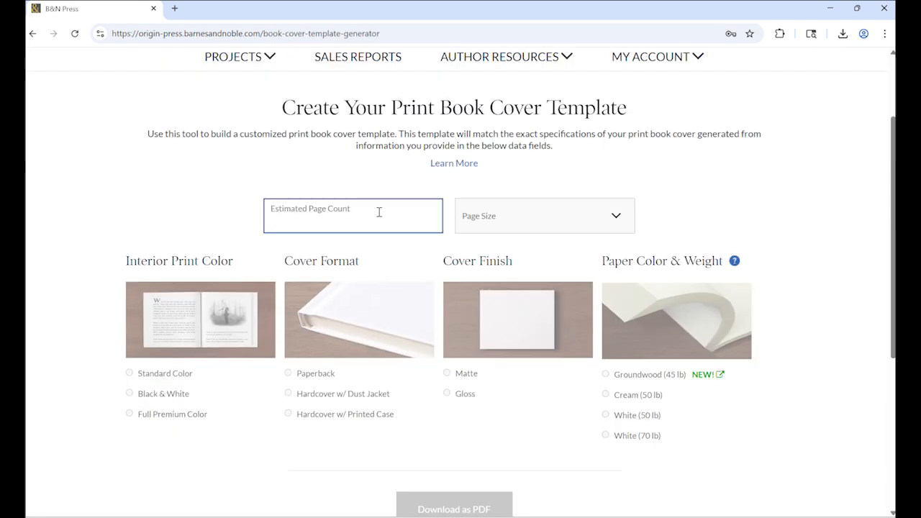
{"action": "type", "text": "26"}
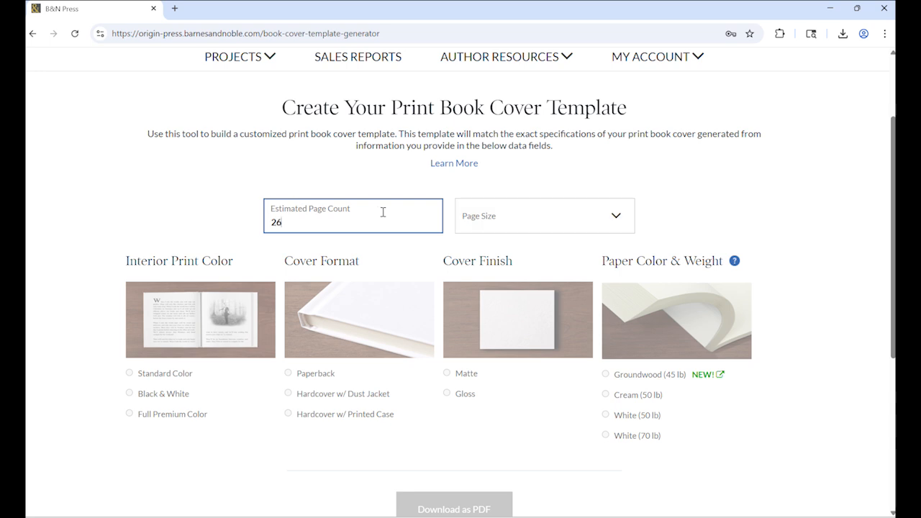
{"action": "left_click", "coordinate": [474, 228]}
{"action": "left_click", "coordinate": [473, 229]}
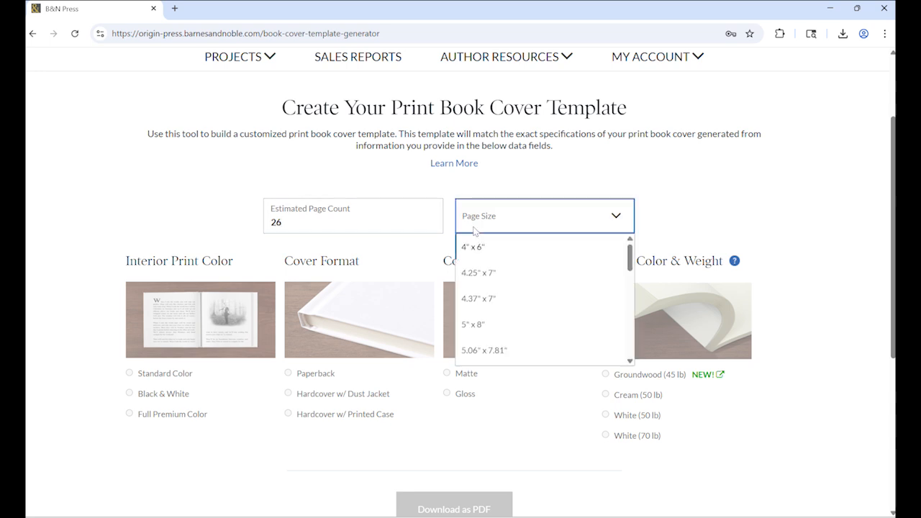
{"action": "key", "text": "8"}
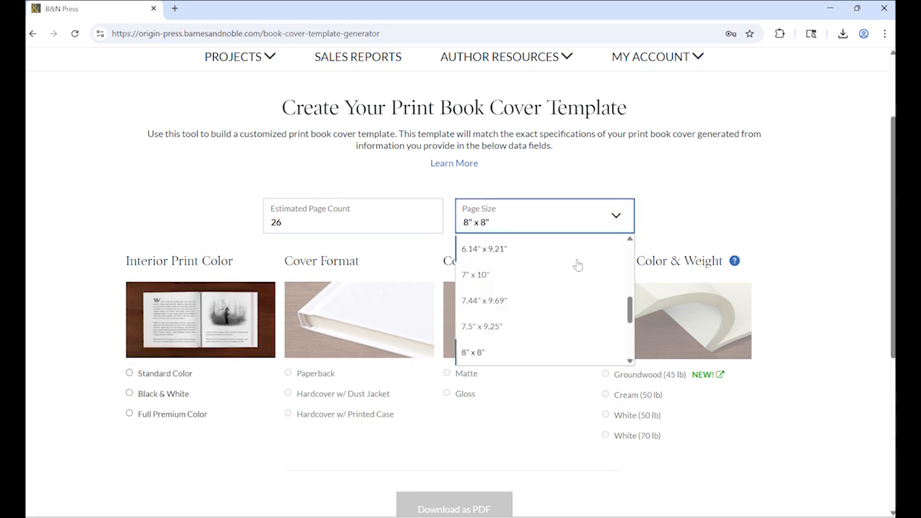
{"action": "scroll", "coordinate": [634, 313], "scroll_direction": "down", "scroll_amount": 1}
{"action": "scroll", "coordinate": [633, 316], "scroll_direction": "down", "scroll_amount": 1}
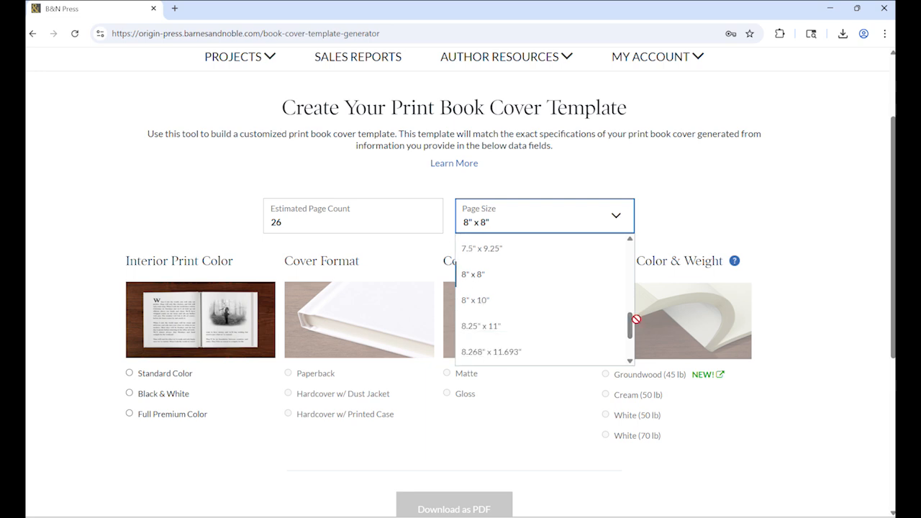
{"action": "left_click_drag", "start_coordinate": [633, 321], "coordinate": [634, 333]}
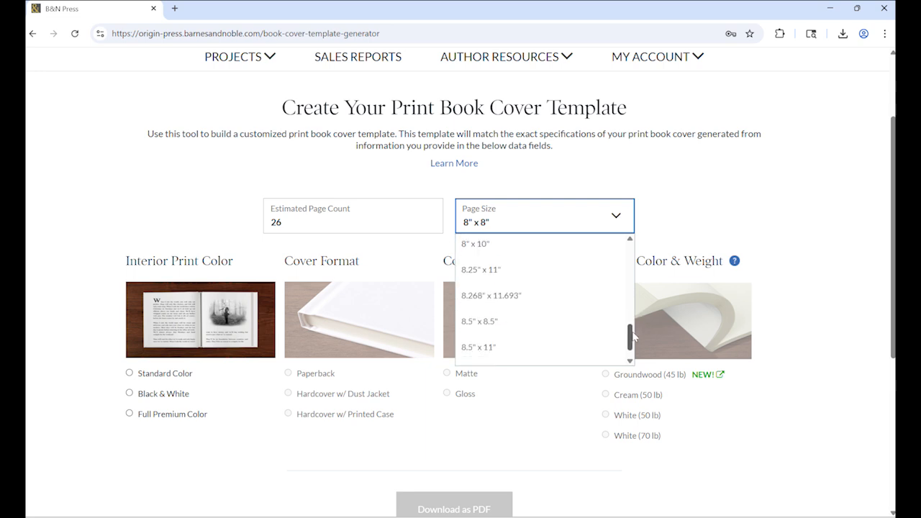
{"action": "left_click", "coordinate": [574, 309]}
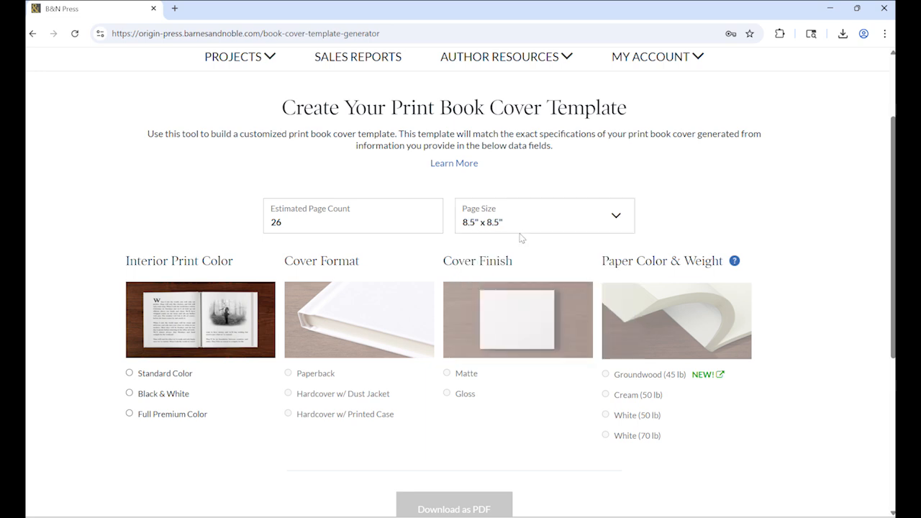
Step: Choose Full Premium Color, Hardcover w/ Printed Case, Gloss finish and White (70 lb) paper, and download the cover template as PDF
{"action": "left_click", "coordinate": [169, 416]}
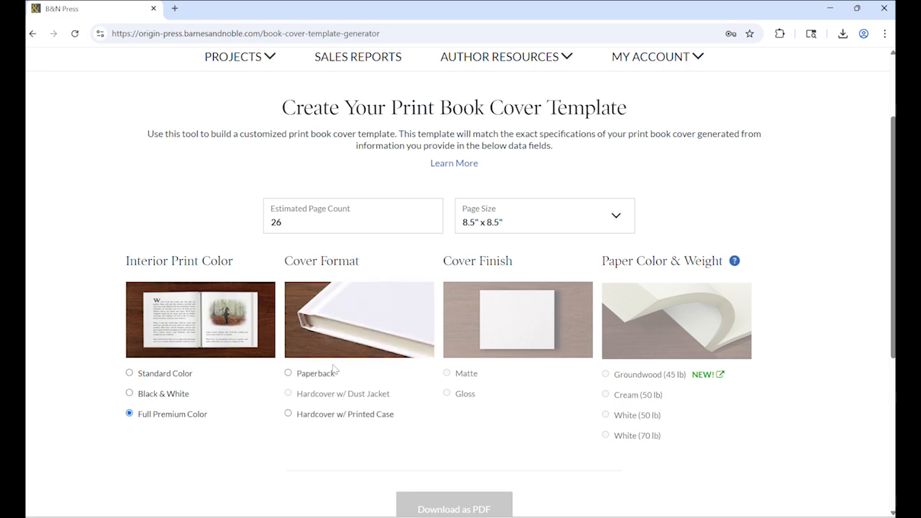
{"action": "left_click", "coordinate": [336, 415]}
{"action": "left_click", "coordinate": [454, 397]}
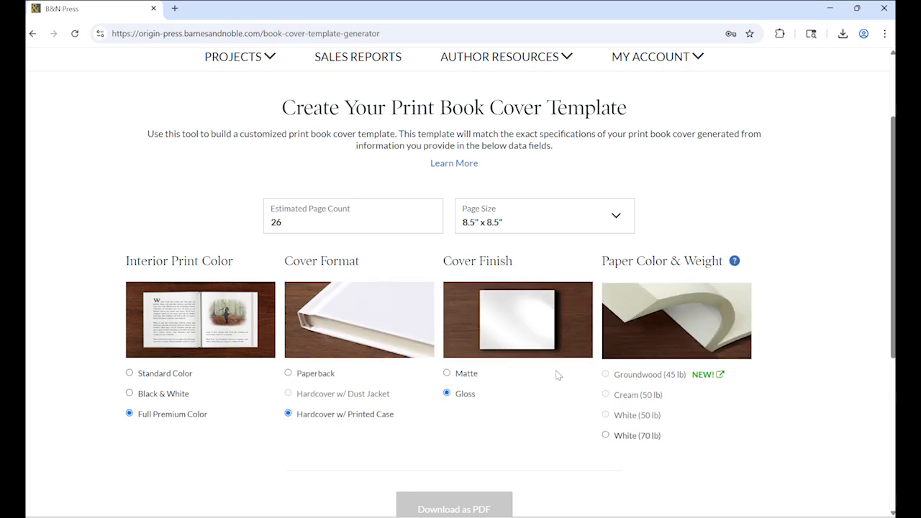
{"action": "left_click", "coordinate": [608, 436]}
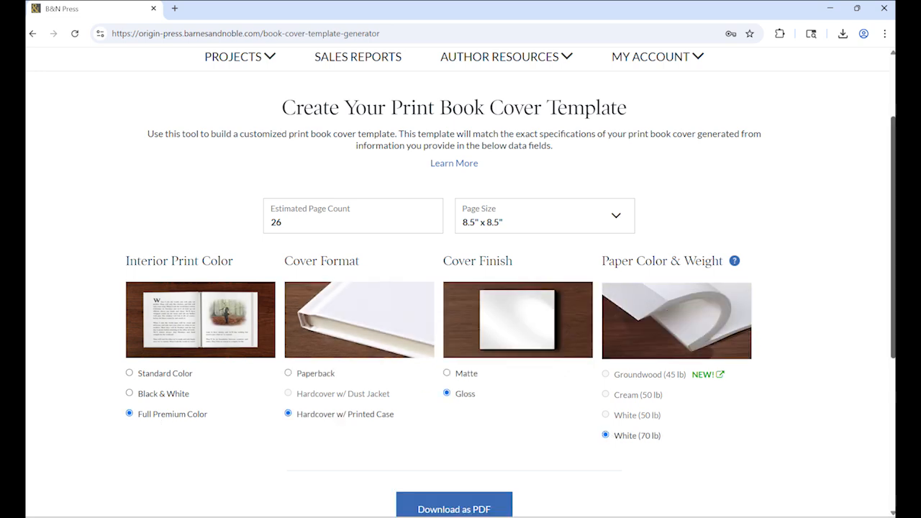
{"action": "scroll", "coordinate": [792, 333], "scroll_direction": "down", "scroll_amount": 2}
{"action": "left_click", "coordinate": [488, 386]}
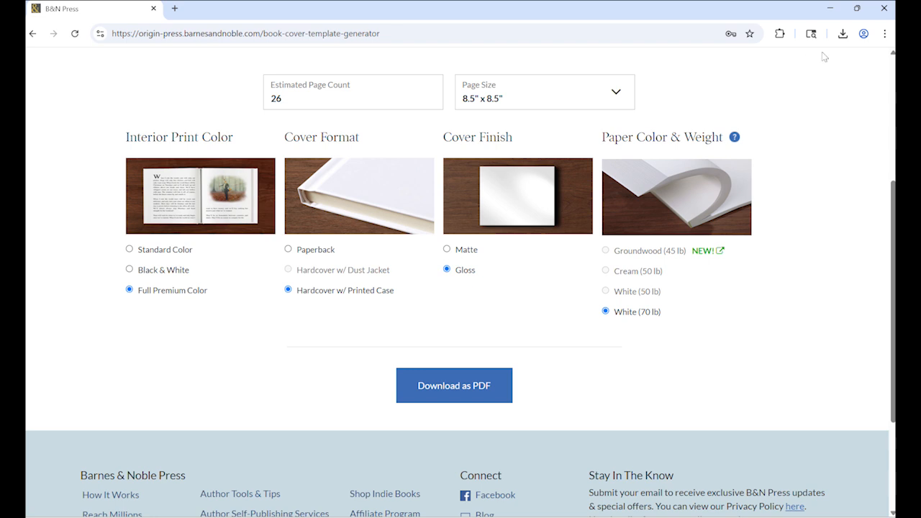
Step: Open full_cover_template from the downloaded hardcover template zip and widen the PDF window to view the full layout
{"action": "left_click", "coordinate": [842, 34]}
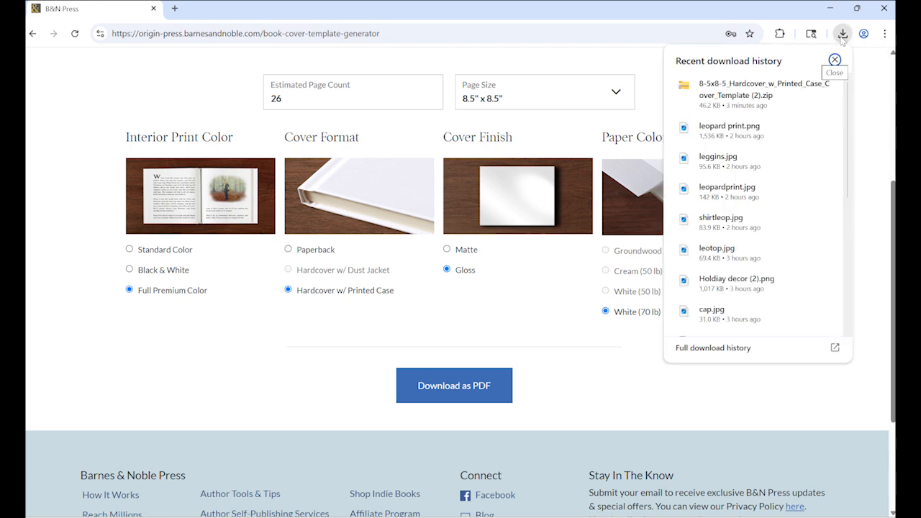
{"action": "left_click", "coordinate": [727, 97]}
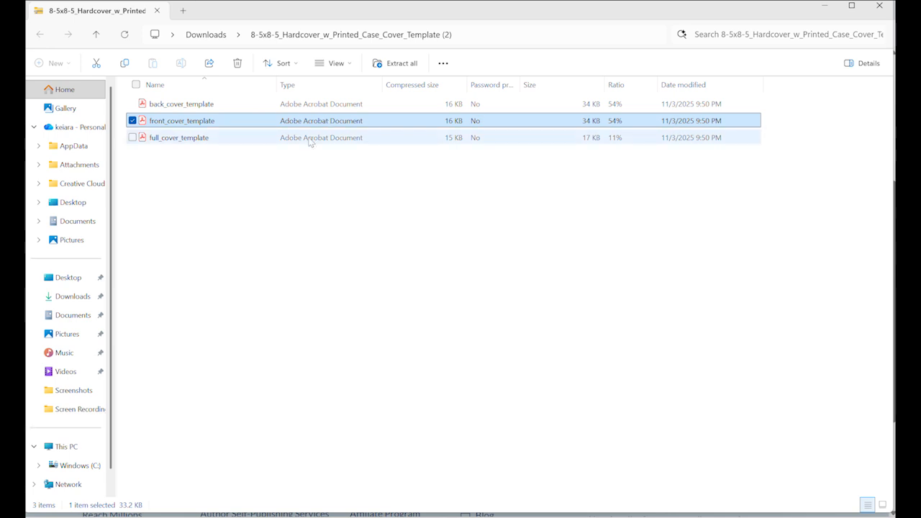
{"action": "left_click", "coordinate": [310, 139]}
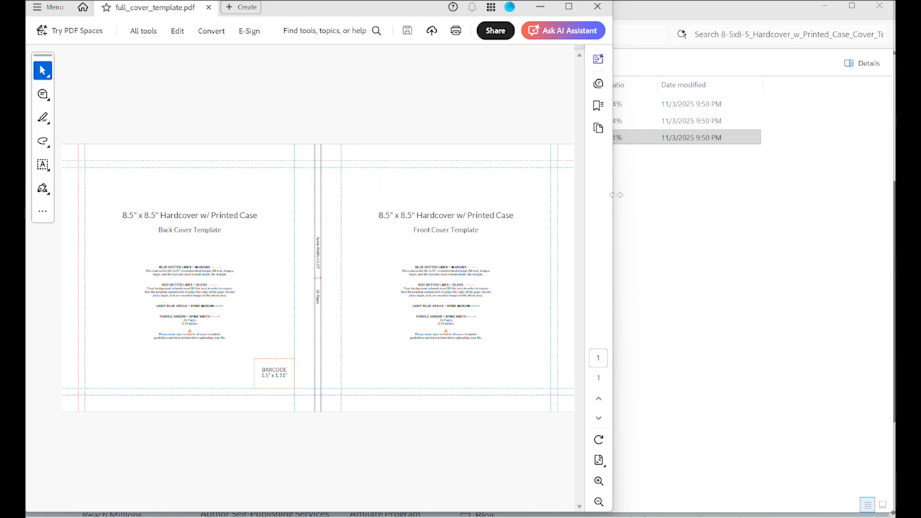
{"action": "left_click_drag", "start_coordinate": [616, 195], "coordinate": [715, 228]}
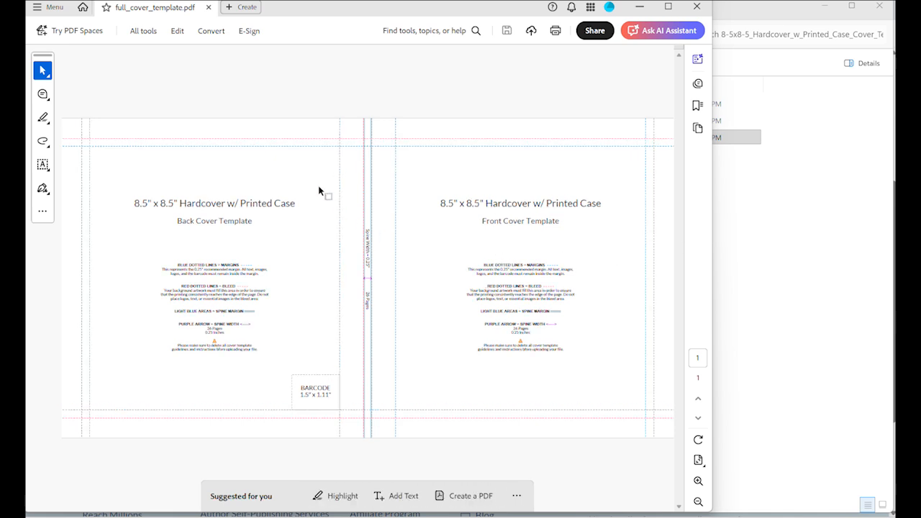
Step: Check the conversion options for the template PDF, dismiss them and close the document
{"action": "left_click", "coordinate": [211, 31]}
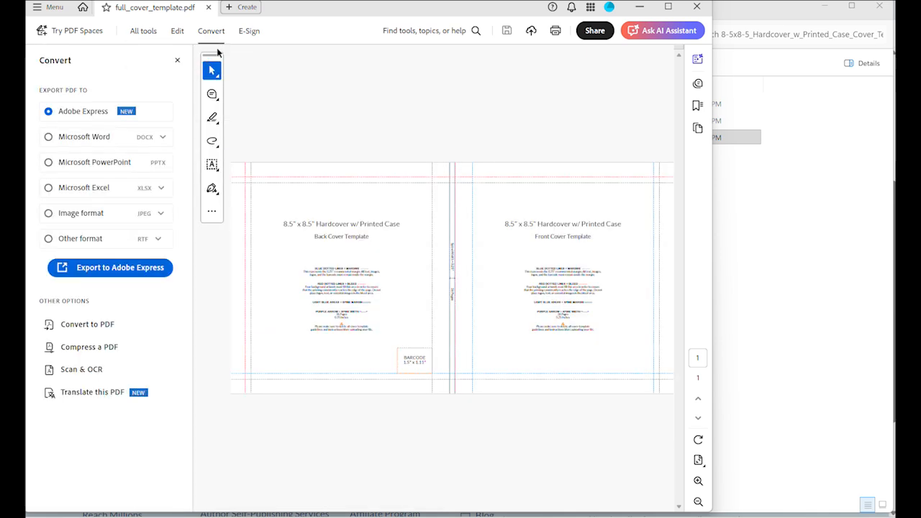
{"action": "left_click", "coordinate": [176, 63]}
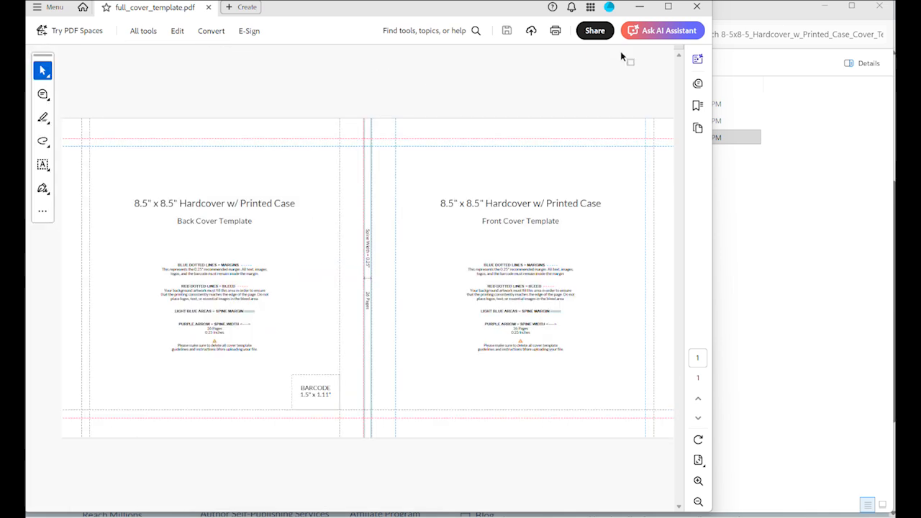
{"action": "left_click", "coordinate": [688, 4]}
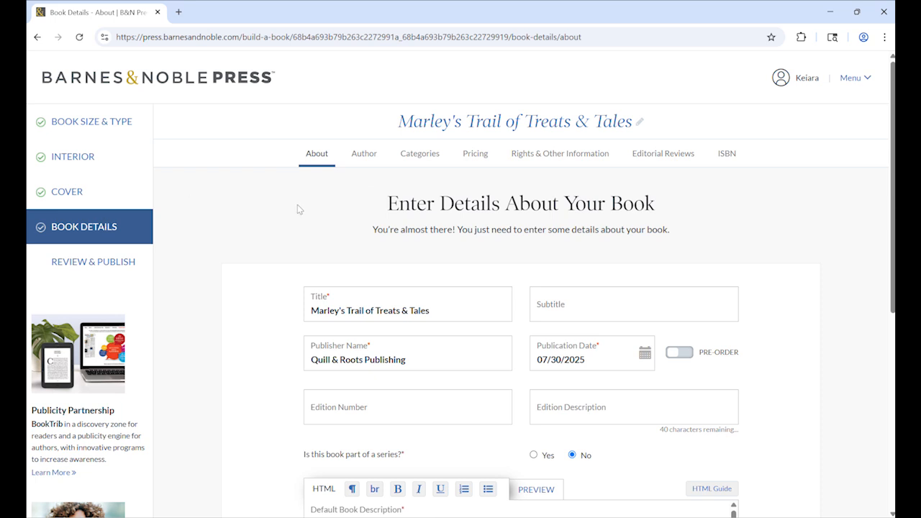
Step: Review the book's author and contributor details, and its target audience and category selections on Barnes & Noble Press
{"action": "left_click", "coordinate": [367, 159]}
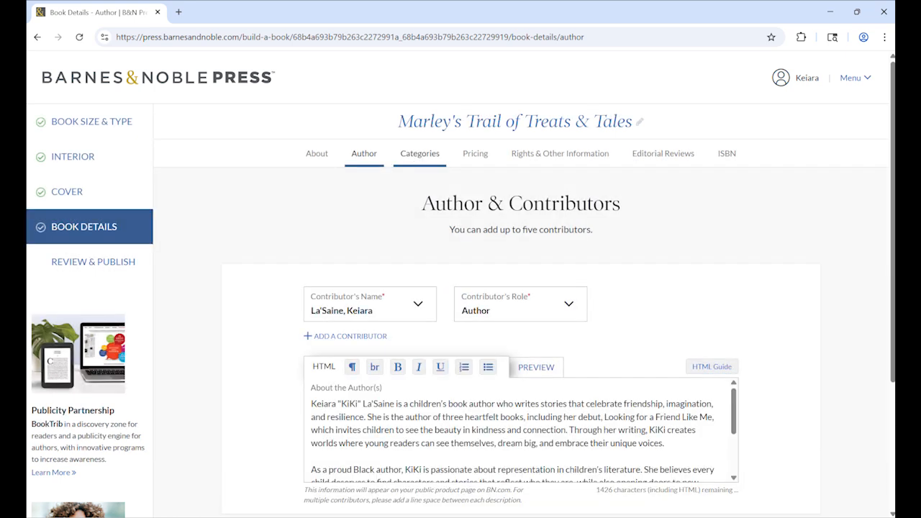
{"action": "scroll", "coordinate": [420, 155], "scroll_direction": "down", "scroll_amount": 4}
{"action": "scroll", "coordinate": [420, 155], "scroll_direction": "up", "scroll_amount": 4}
{"action": "left_click", "coordinate": [426, 156]}
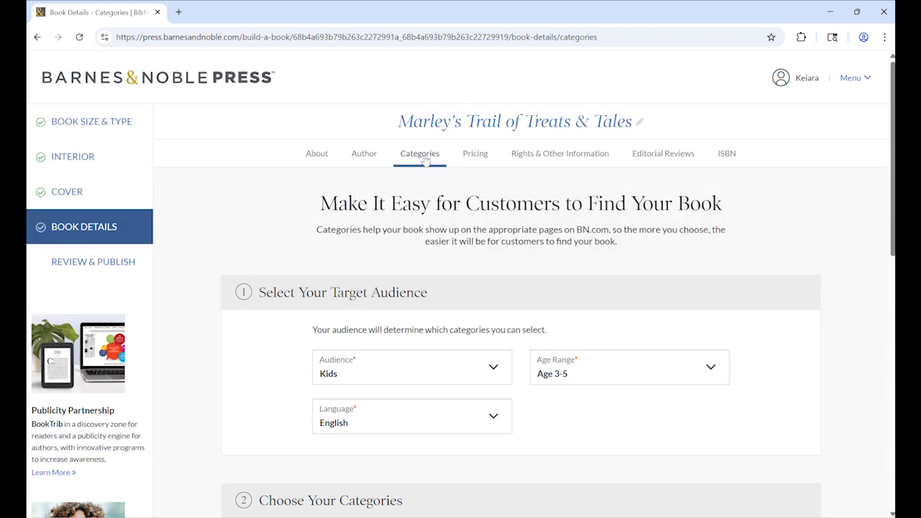
{"action": "scroll", "coordinate": [425, 160], "scroll_direction": "down", "scroll_amount": 4}
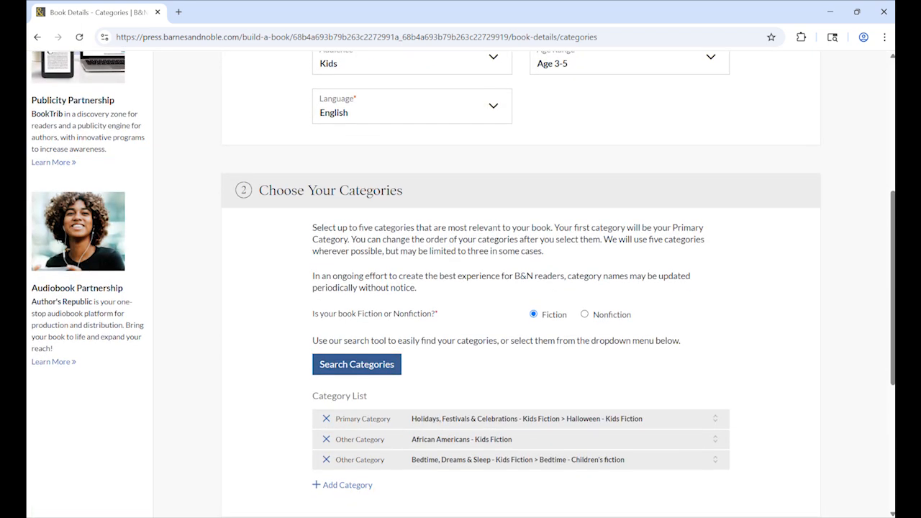
{"action": "scroll", "coordinate": [461, 288], "scroll_direction": "down", "scroll_amount": 4}
{"action": "scroll", "coordinate": [461, 288], "scroll_direction": "up", "scroll_amount": 8}
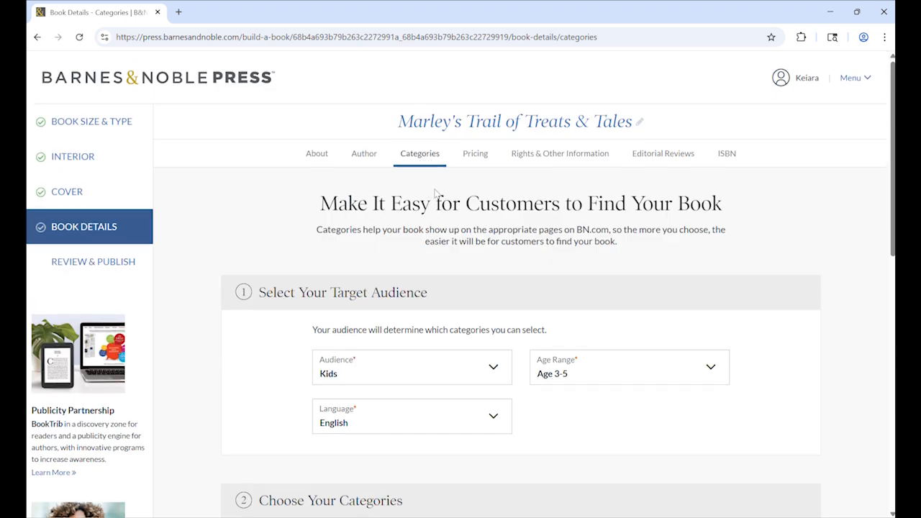
Step: Review the book's retail pricing breakdown and its rights answers on AI use, public domain and existing versions
{"action": "left_click", "coordinate": [466, 164]}
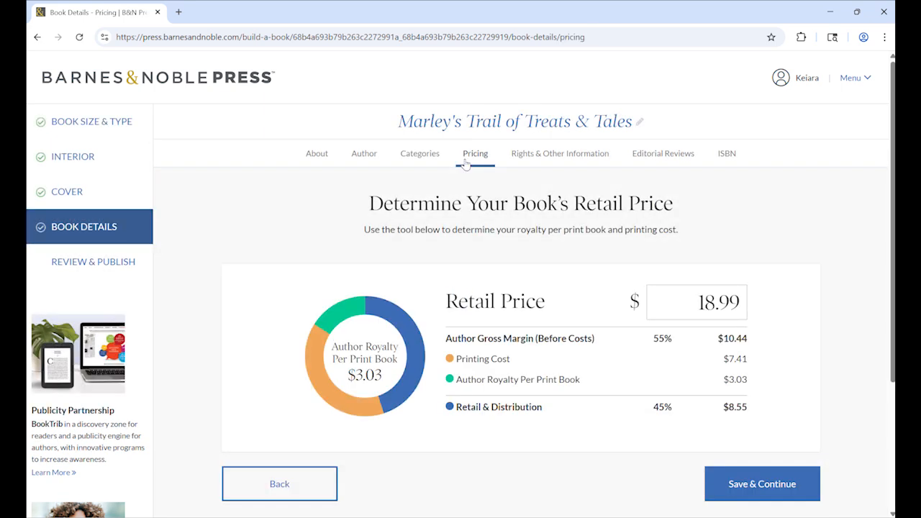
{"action": "scroll", "coordinate": [460, 287], "scroll_direction": "down", "scroll_amount": 3}
{"action": "scroll", "coordinate": [460, 287], "scroll_direction": "up", "scroll_amount": 3}
{"action": "left_click", "coordinate": [563, 158]}
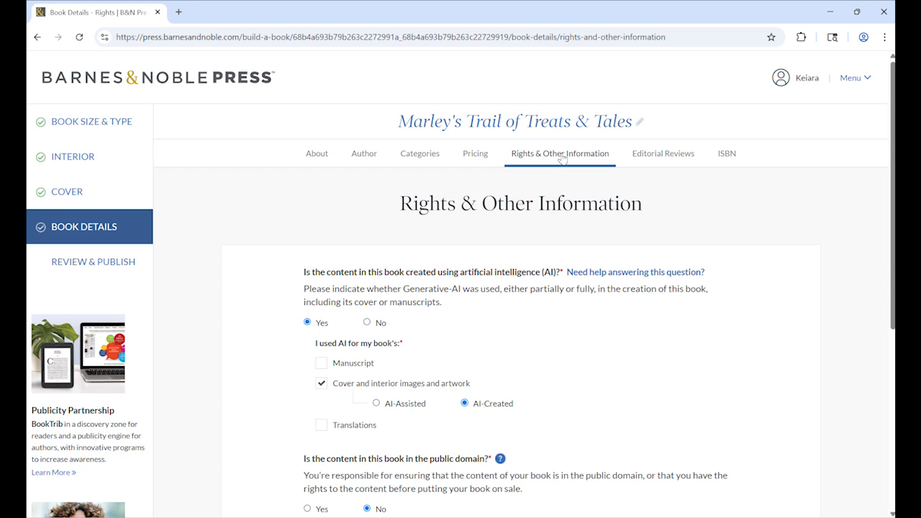
{"action": "scroll", "coordinate": [564, 158], "scroll_direction": "down", "scroll_amount": 5}
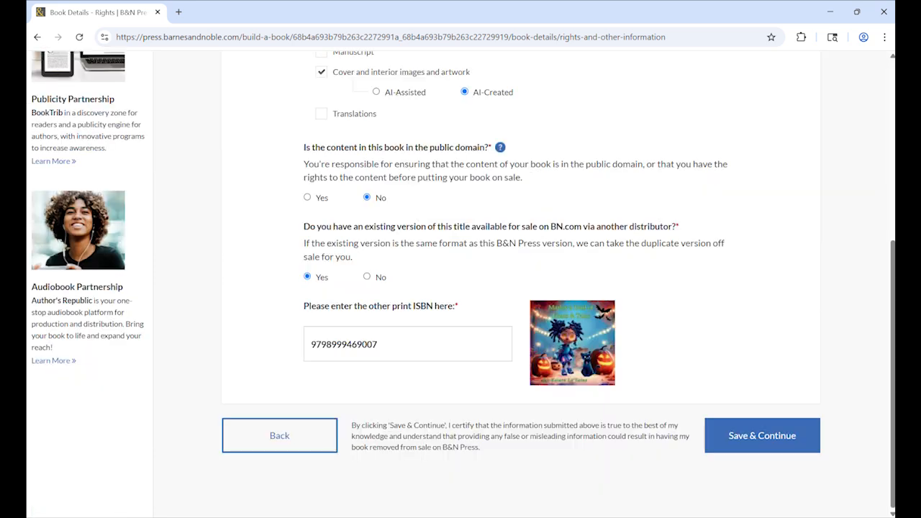
{"action": "scroll", "coordinate": [461, 288], "scroll_direction": "up", "scroll_amount": 3}
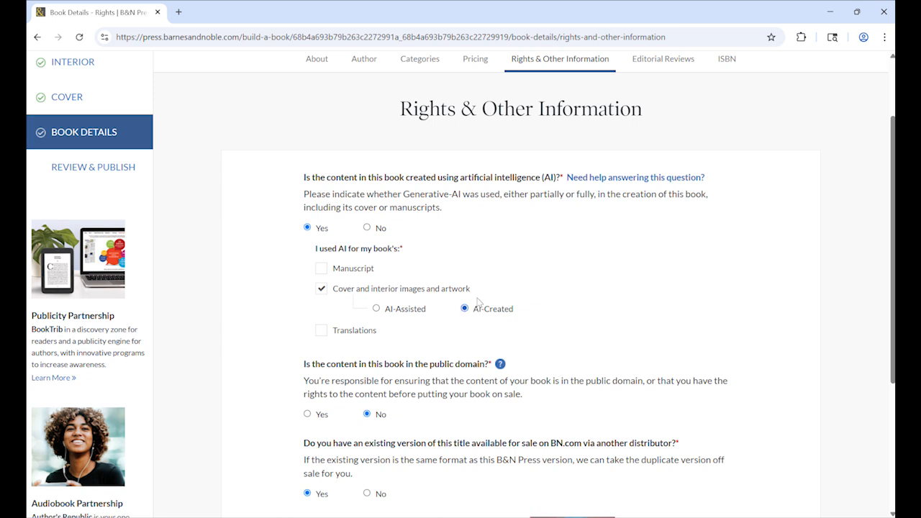
Step: Check the book's editorial reviews section and its ISBN details
{"action": "scroll", "coordinate": [461, 288], "scroll_direction": "up", "scroll_amount": 1}
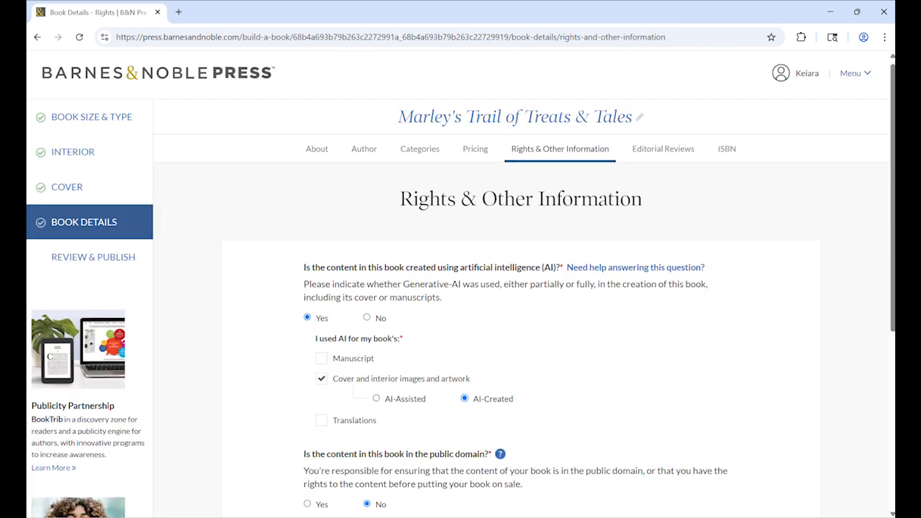
{"action": "left_click", "coordinate": [665, 150]}
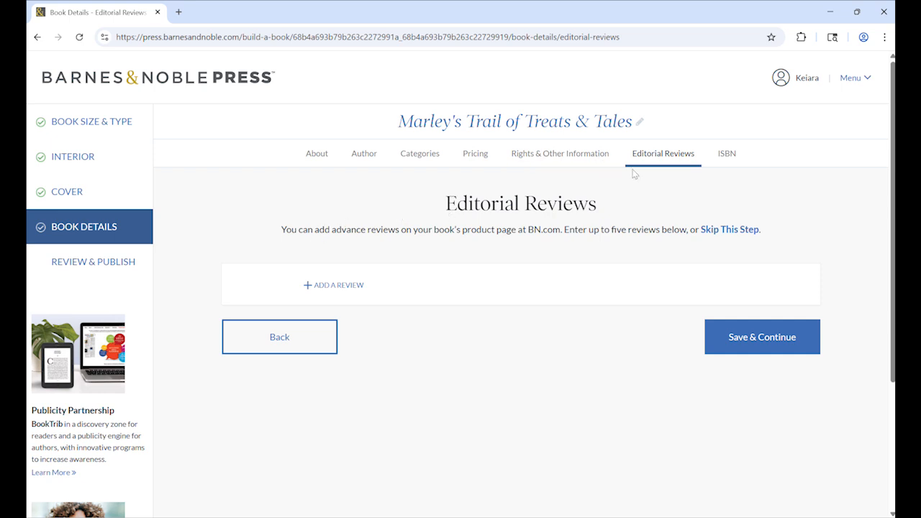
{"action": "left_click", "coordinate": [734, 165]}
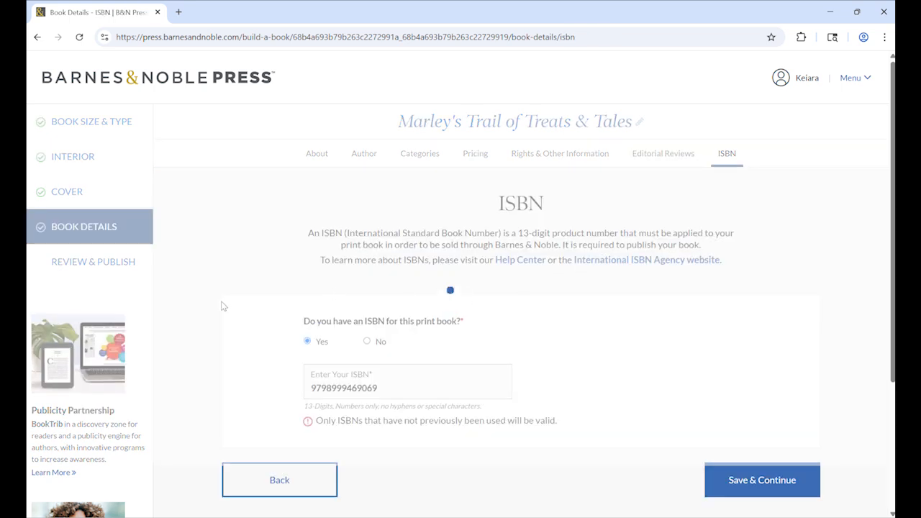
Step: Open the print book summary and review the size and type, interior and cover files, book descriptions and author information
{"action": "left_click", "coordinate": [116, 272]}
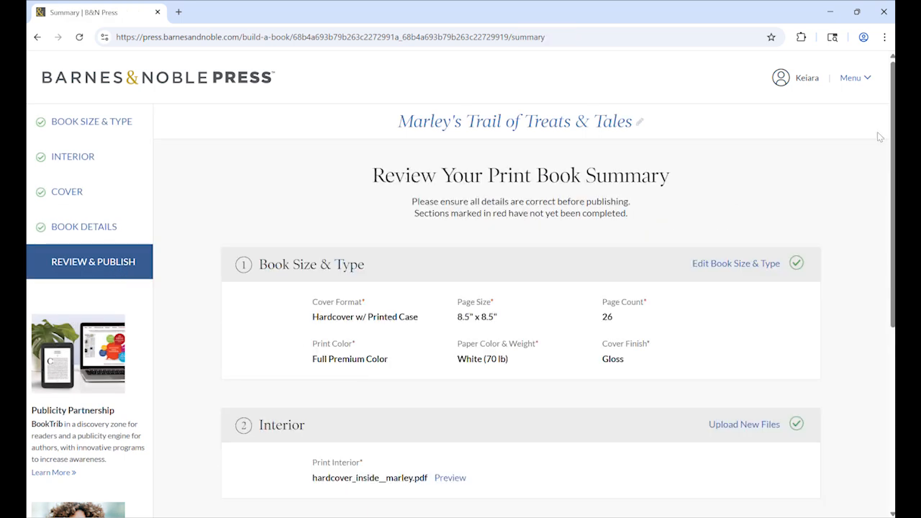
{"action": "scroll", "coordinate": [460, 288], "scroll_direction": "down", "scroll_amount": 2}
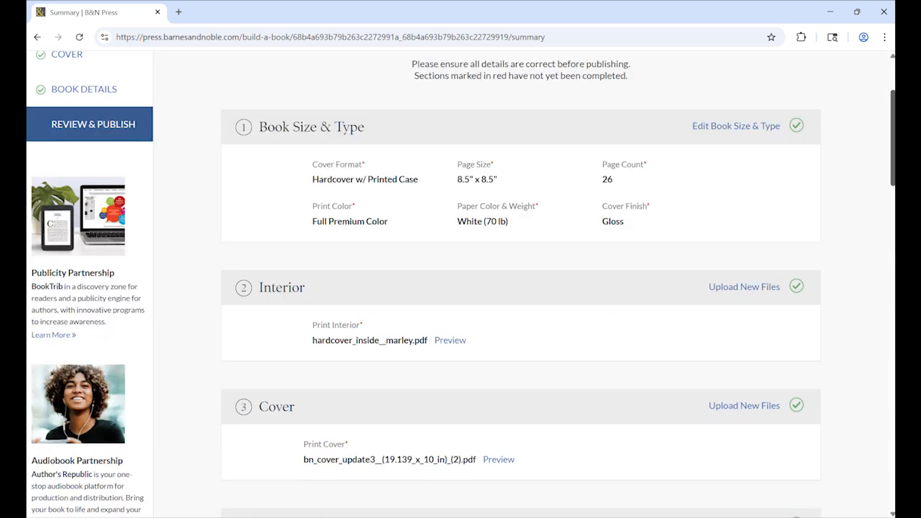
{"action": "scroll", "coordinate": [461, 288], "scroll_direction": "down", "scroll_amount": 2}
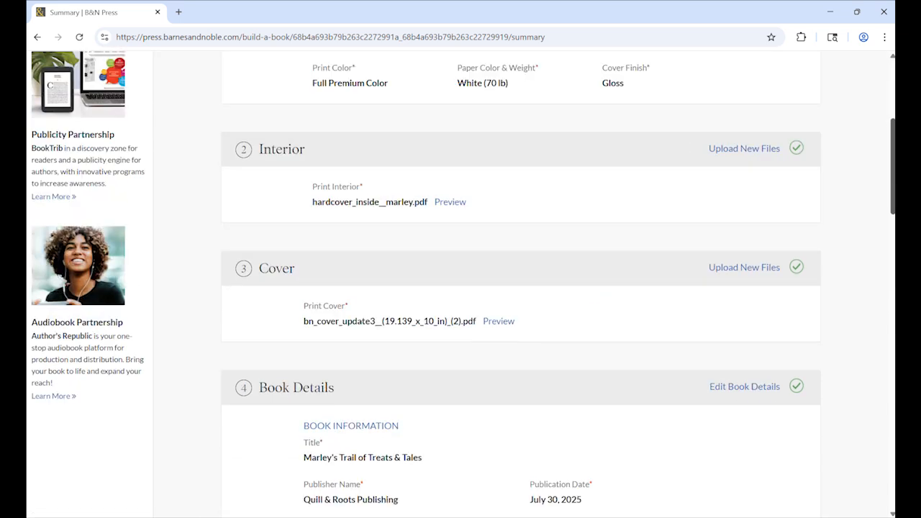
{"action": "scroll", "coordinate": [461, 288], "scroll_direction": "down", "scroll_amount": 3}
{"action": "scroll", "coordinate": [460, 288], "scroll_direction": "down", "scroll_amount": 2}
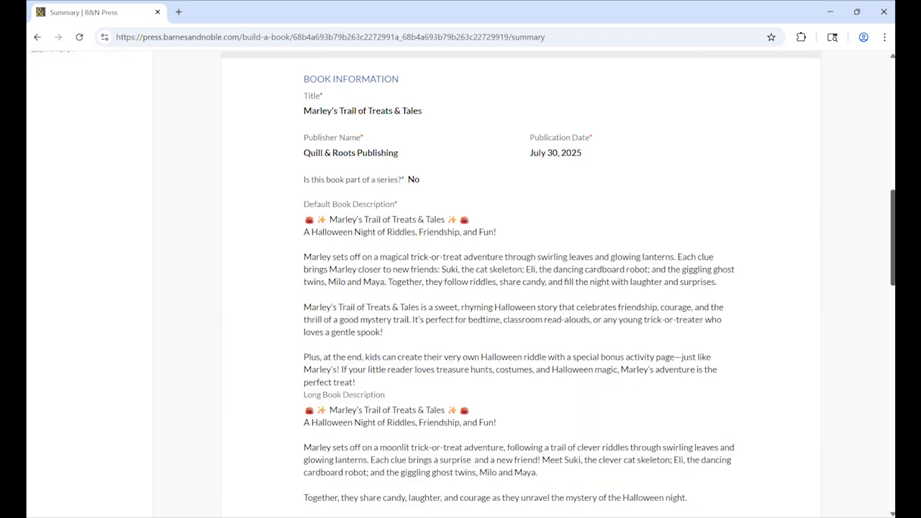
{"action": "scroll", "coordinate": [460, 288], "scroll_direction": "down", "scroll_amount": 4}
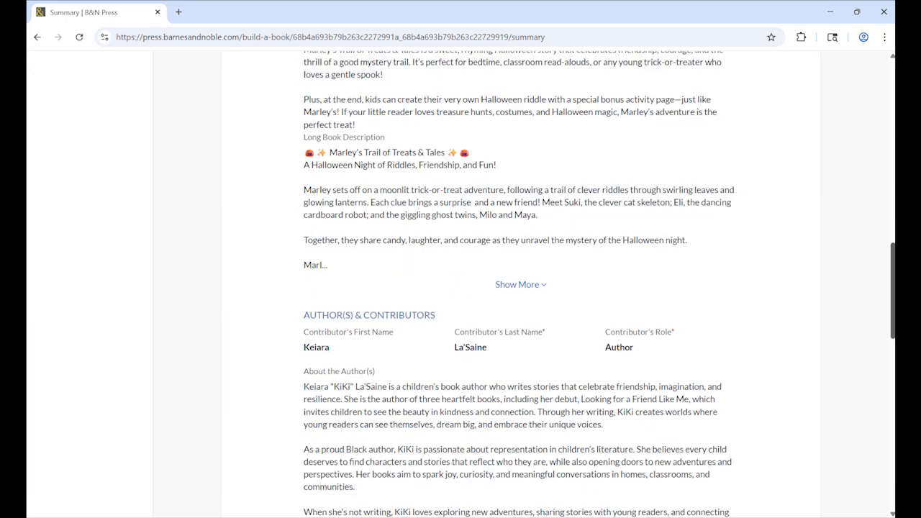
{"action": "scroll", "coordinate": [460, 288], "scroll_direction": "down", "scroll_amount": 2}
{"action": "scroll", "coordinate": [461, 288], "scroll_direction": "down", "scroll_amount": 2}
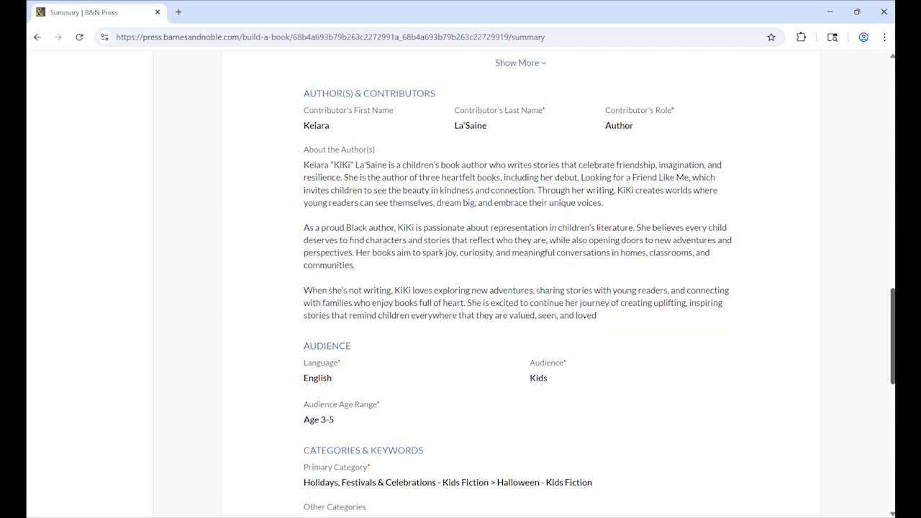
Step: Review the summary's audience, categories, keywords, pricing, rights and vendor registration sections
{"action": "scroll", "coordinate": [461, 288], "scroll_direction": "down", "scroll_amount": 2}
{"action": "scroll", "coordinate": [460, 288], "scroll_direction": "down", "scroll_amount": 5}
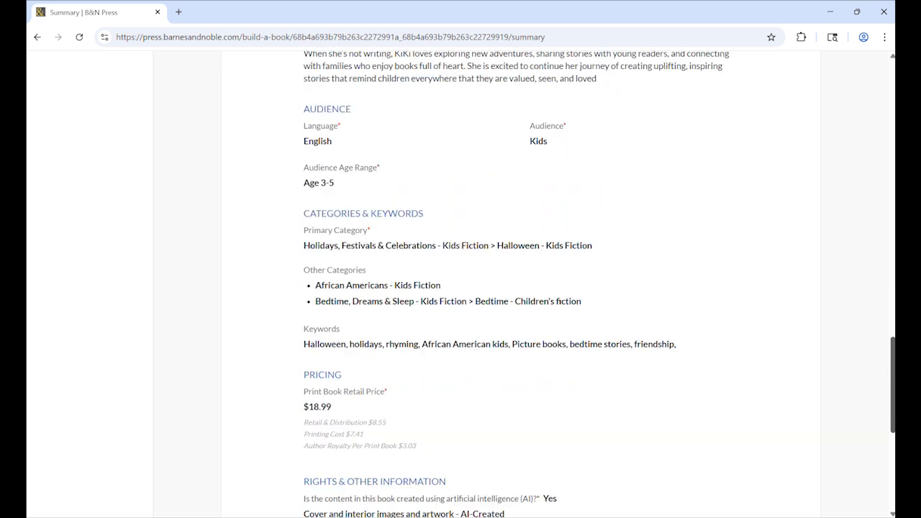
{"action": "scroll", "coordinate": [460, 288], "scroll_direction": "down", "scroll_amount": 1}
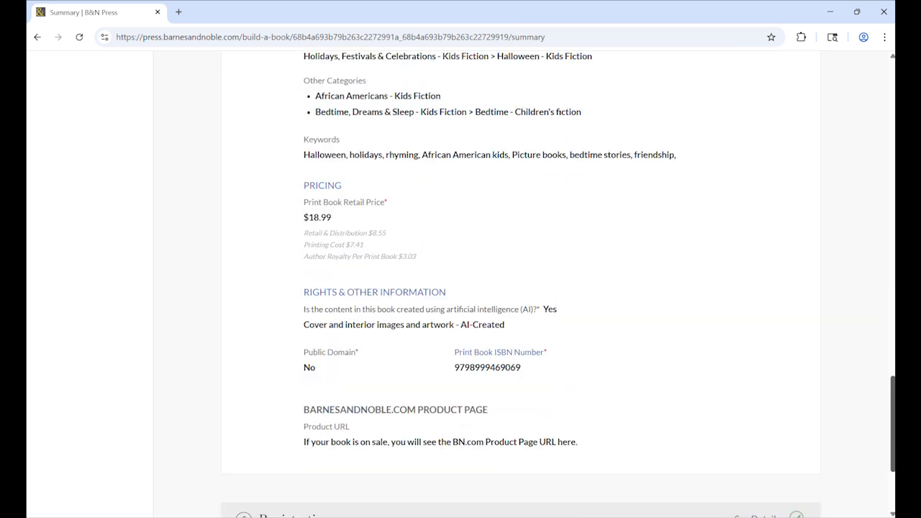
{"action": "scroll", "coordinate": [461, 287], "scroll_direction": "down", "scroll_amount": 1}
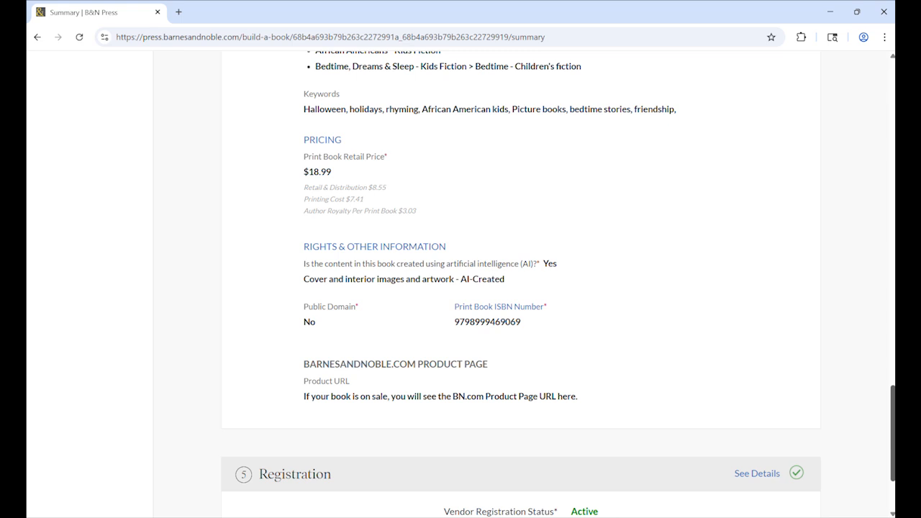
{"action": "scroll", "coordinate": [460, 288], "scroll_direction": "down", "scroll_amount": 1}
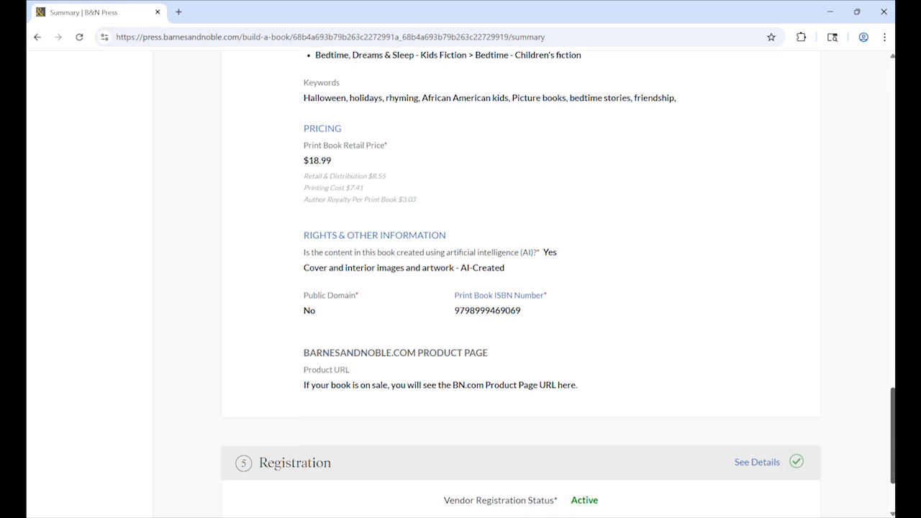
{"action": "scroll", "coordinate": [460, 288], "scroll_direction": "down", "scroll_amount": 1}
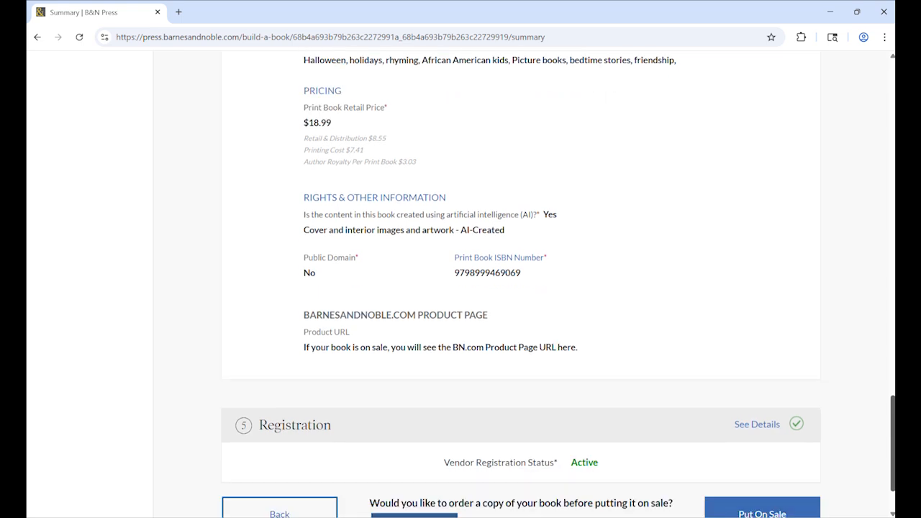
{"action": "scroll", "coordinate": [461, 288], "scroll_direction": "down", "scroll_amount": 1}
{"action": "scroll", "coordinate": [460, 288], "scroll_direction": "down", "scroll_amount": 1}
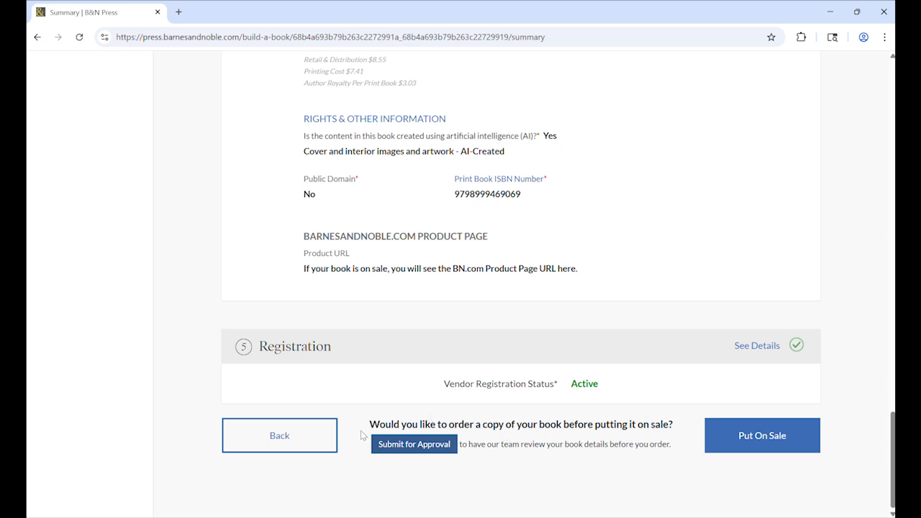
Step: Submit the book for approval so a copy can be ordered before it goes on sale, and acknowledge the confirmation
{"action": "left_click_drag", "start_coordinate": [372, 423], "coordinate": [560, 429]}
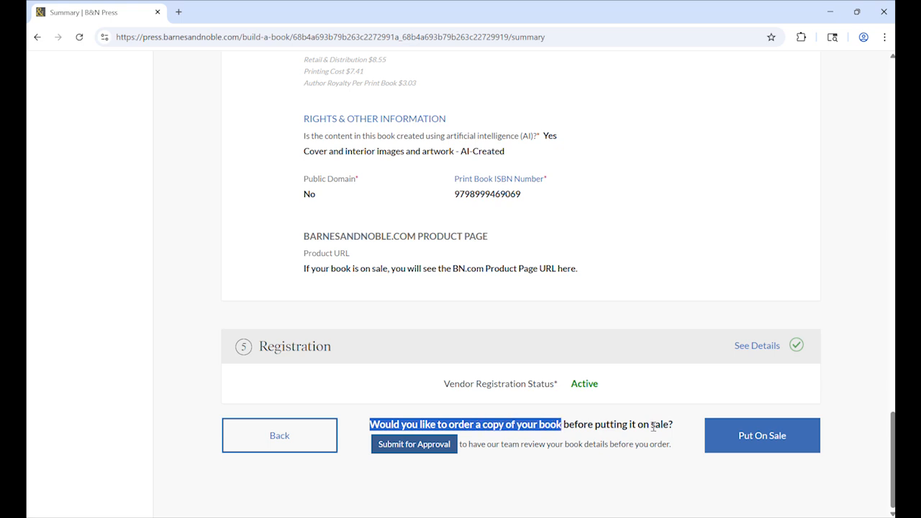
{"action": "left_click", "coordinate": [677, 424]}
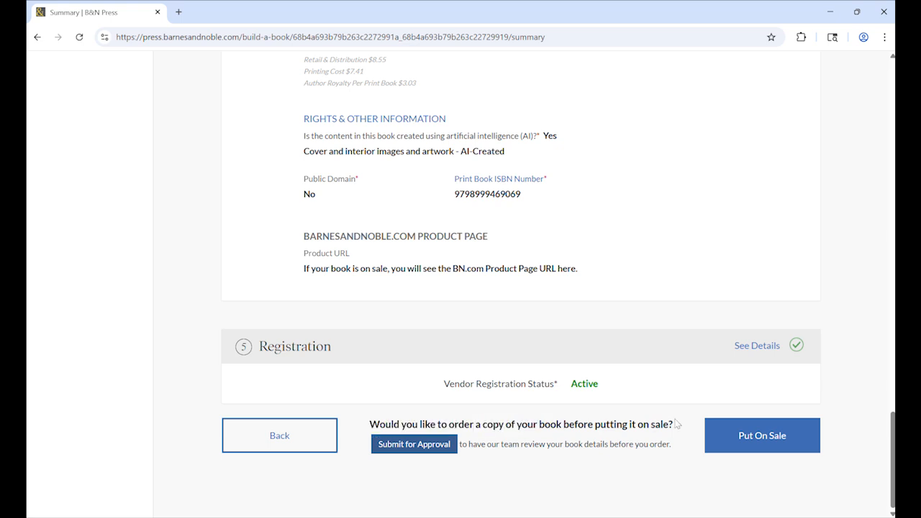
{"action": "left_click_drag", "start_coordinate": [670, 425], "coordinate": [394, 429]}
{"action": "left_click", "coordinate": [392, 430]}
{"action": "double_click", "coordinate": [393, 424]}
{"action": "left_click", "coordinate": [424, 446]}
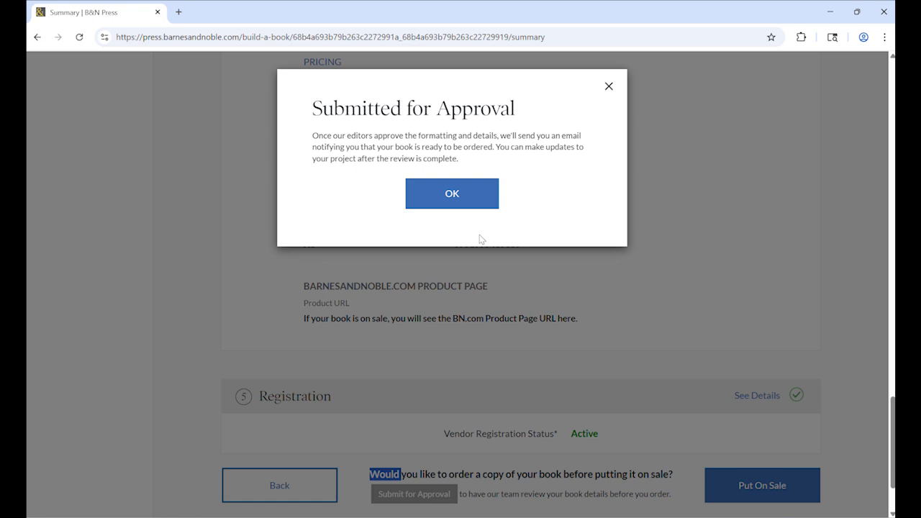
{"action": "left_click", "coordinate": [452, 193]}
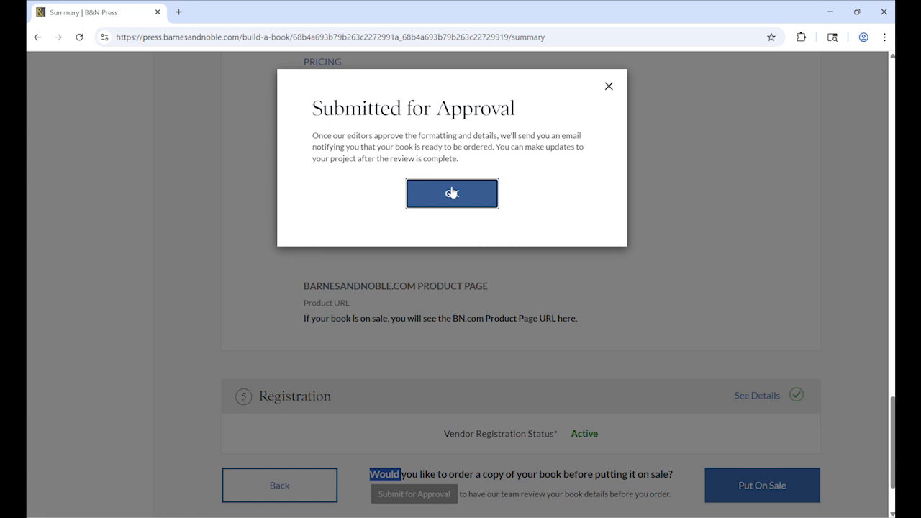